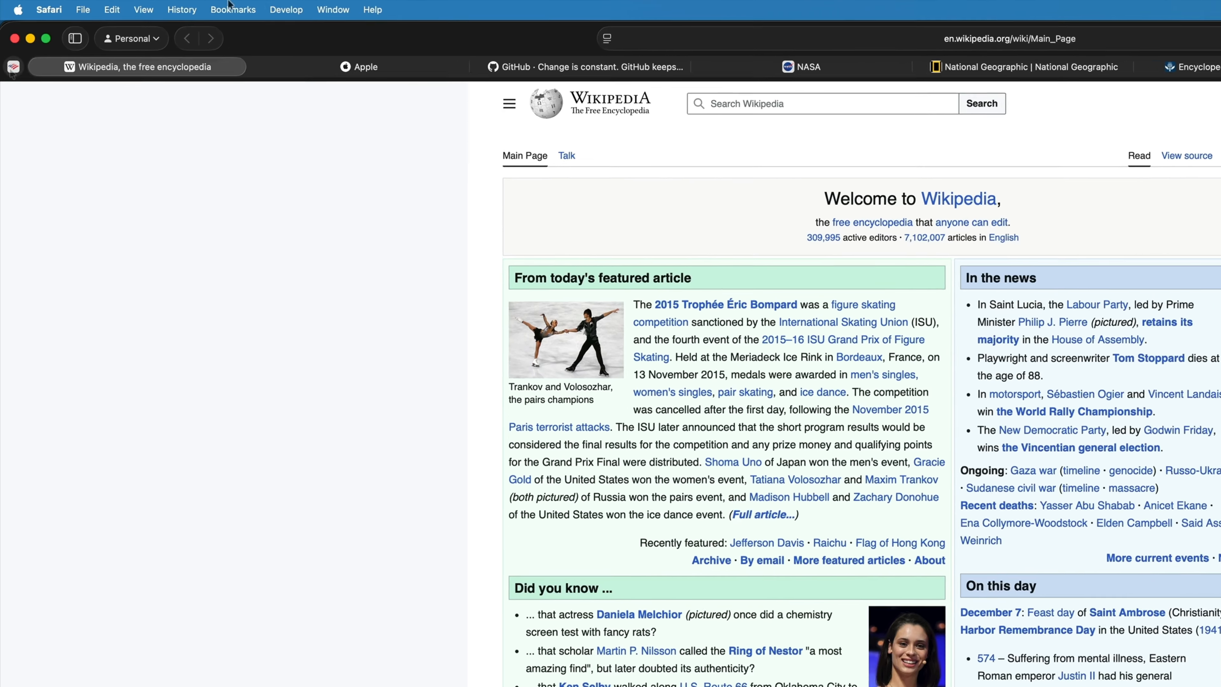
Bookmark the Wikipedia main page in the Bookmarks folder with the description "Homepage"
left_click(230, 9)
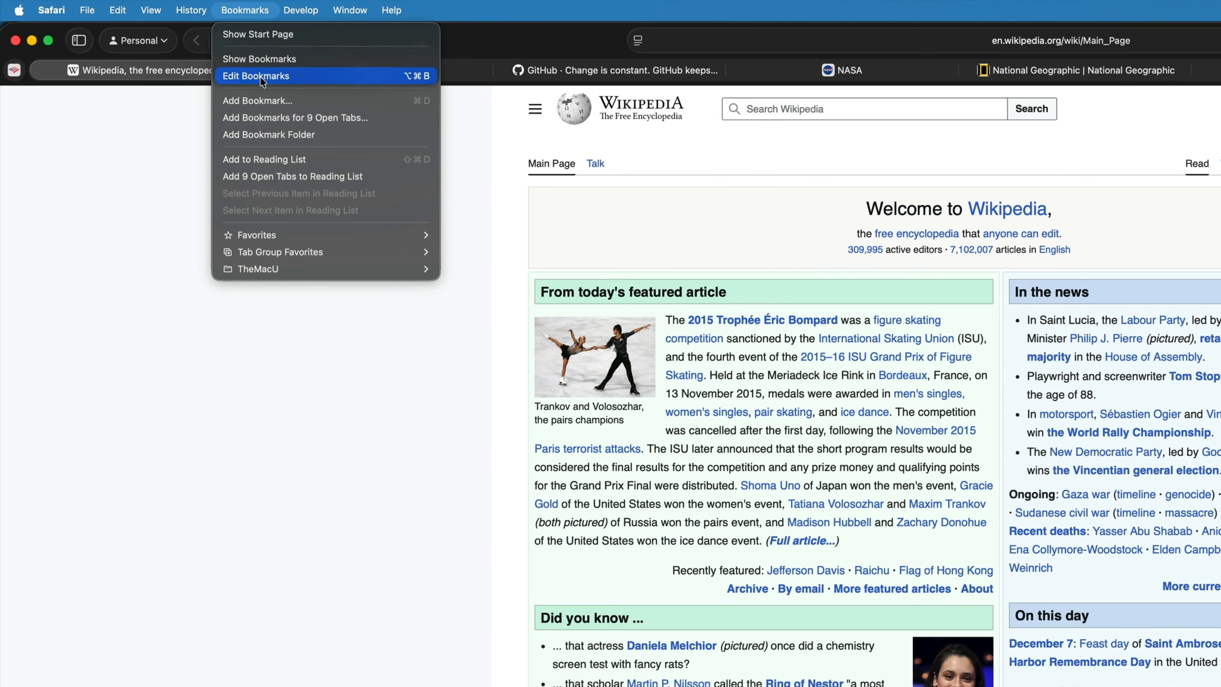
left_click(265, 100)
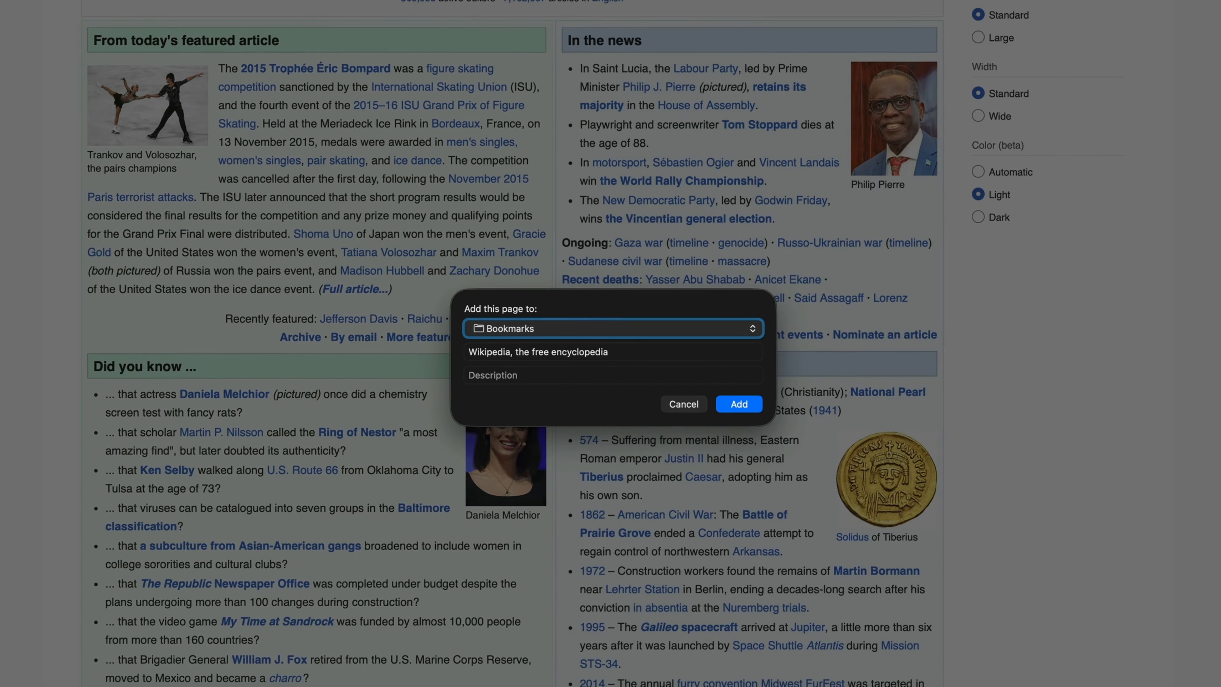
left_click(615, 352)
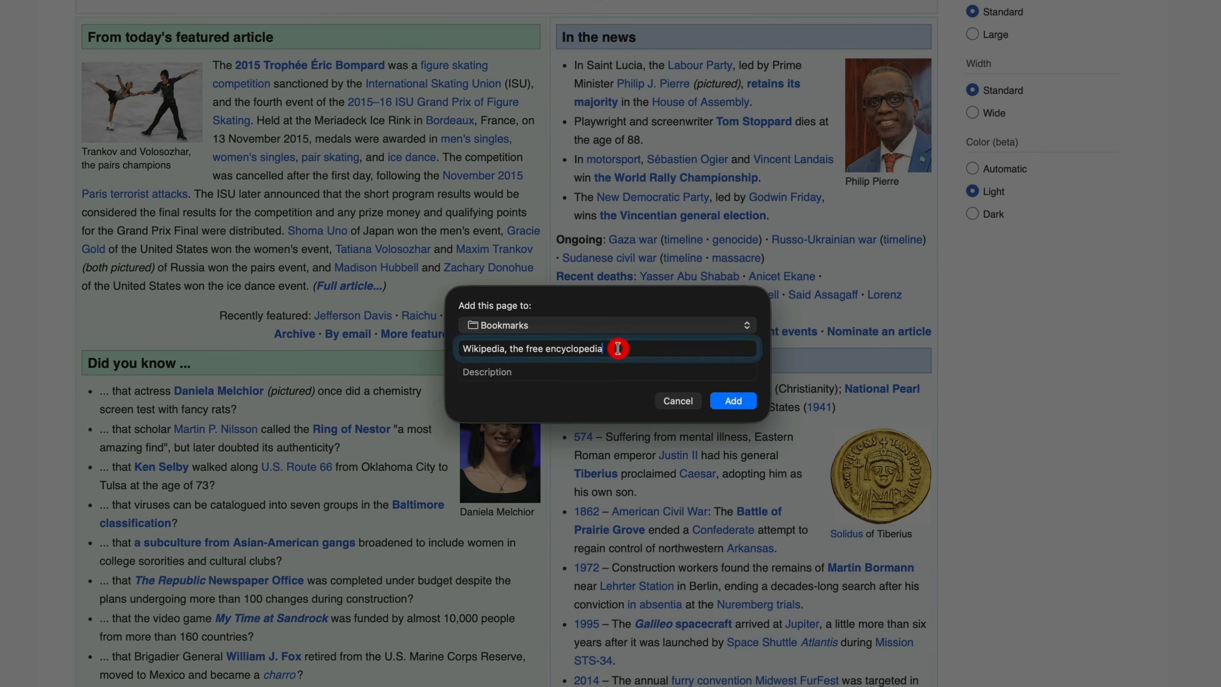
left_click(591, 374)
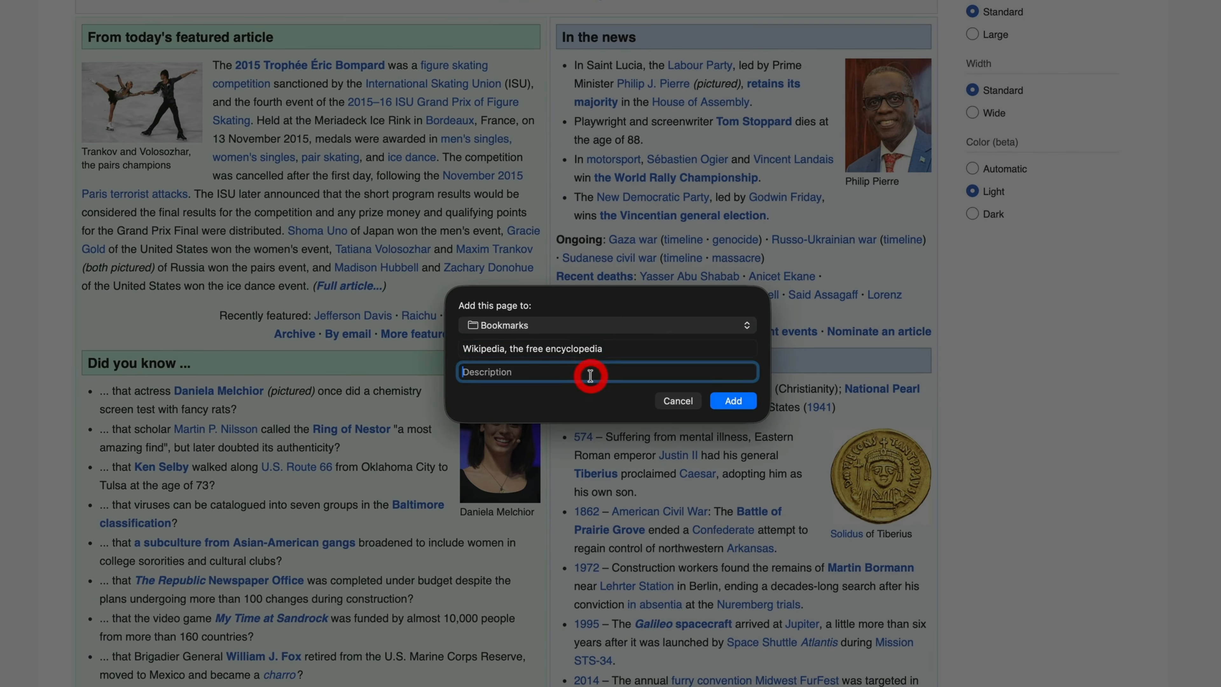
type("Homepage")
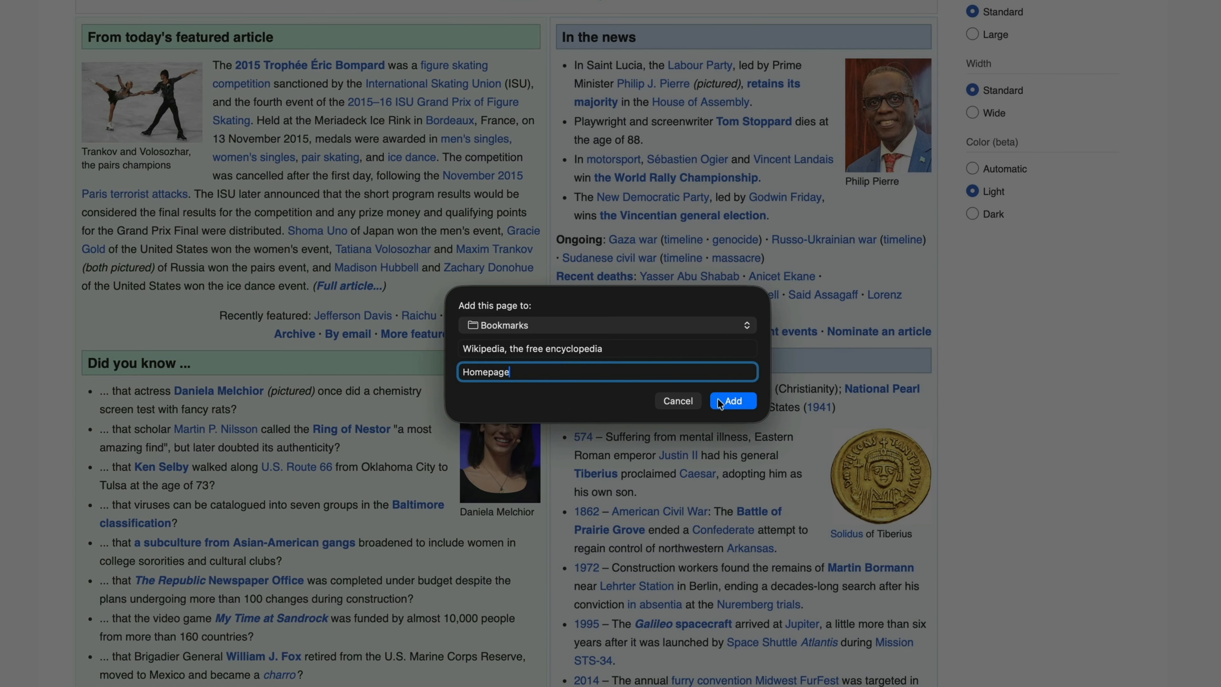
left_click(719, 402)
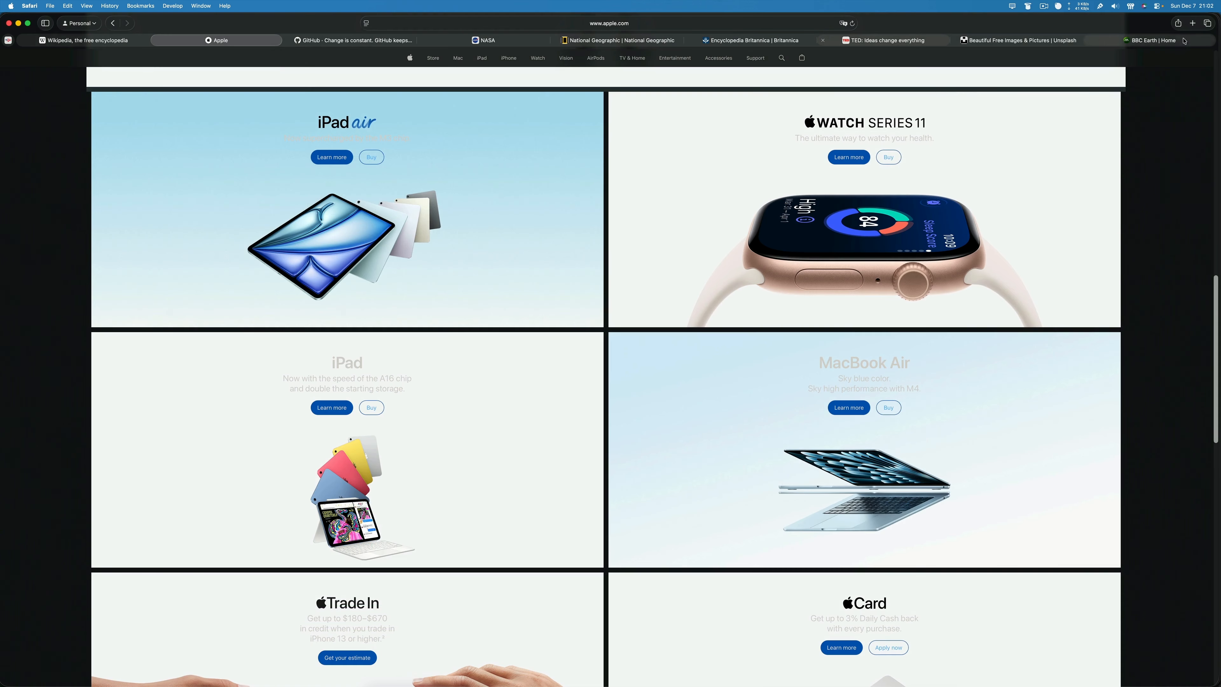
Add the Apple page and the GitHub page to Bookmarks through the sharing options
left_click(1177, 23)
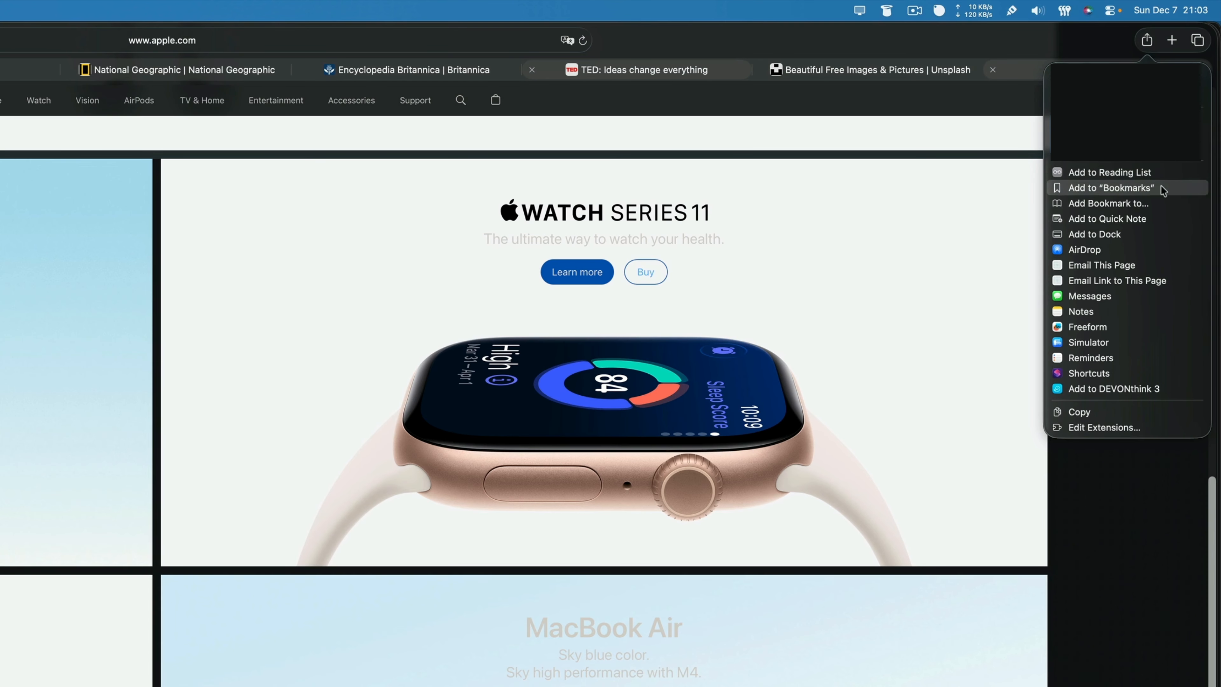
left_click(1105, 202)
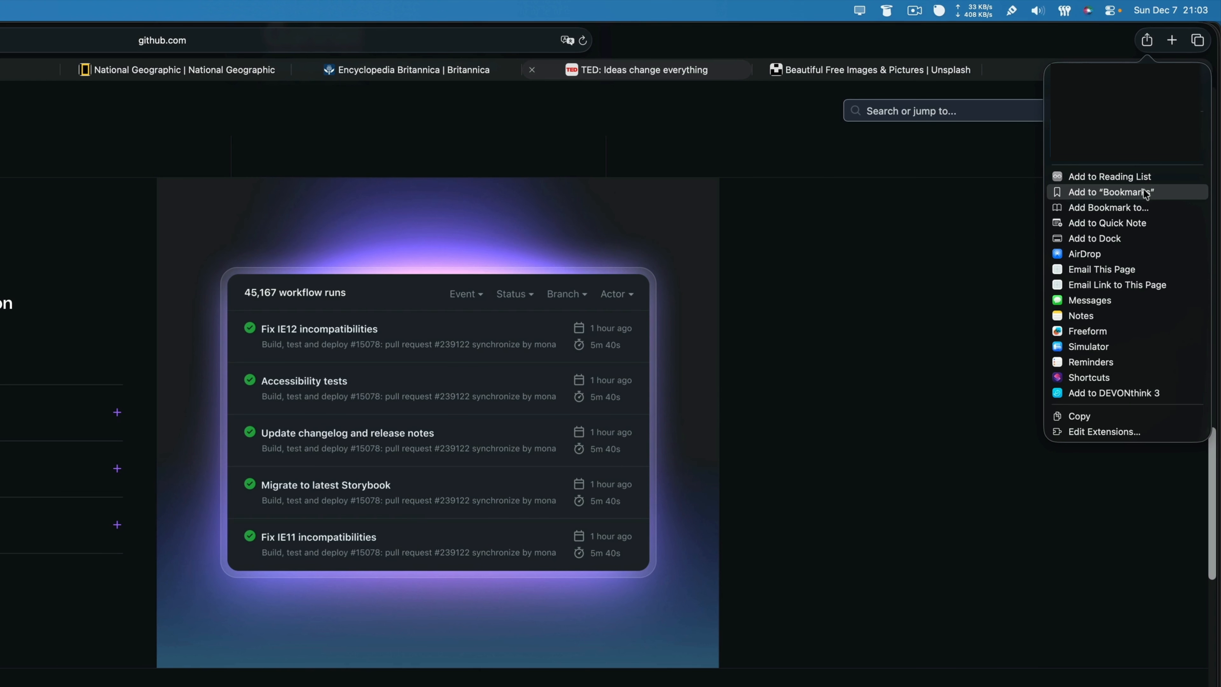
left_click(1146, 192)
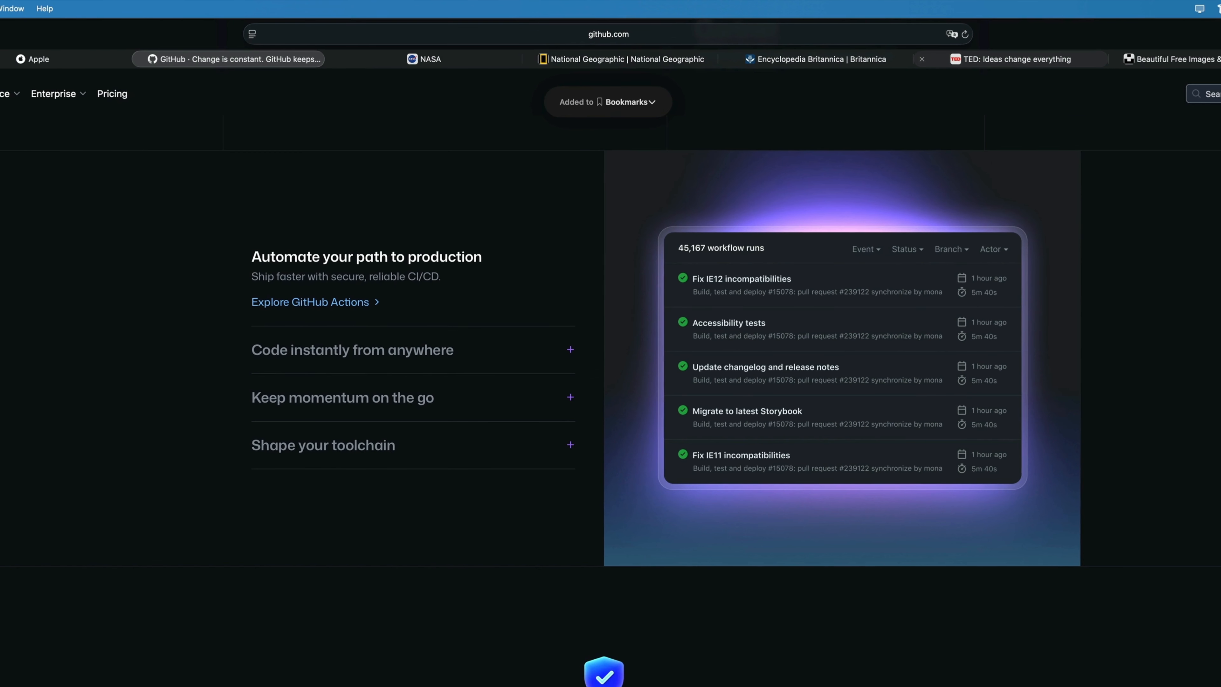
left_click(631, 105)
Switch to the NASA page and bookmark it in the Bookmarks folder
left_click(471, 62)
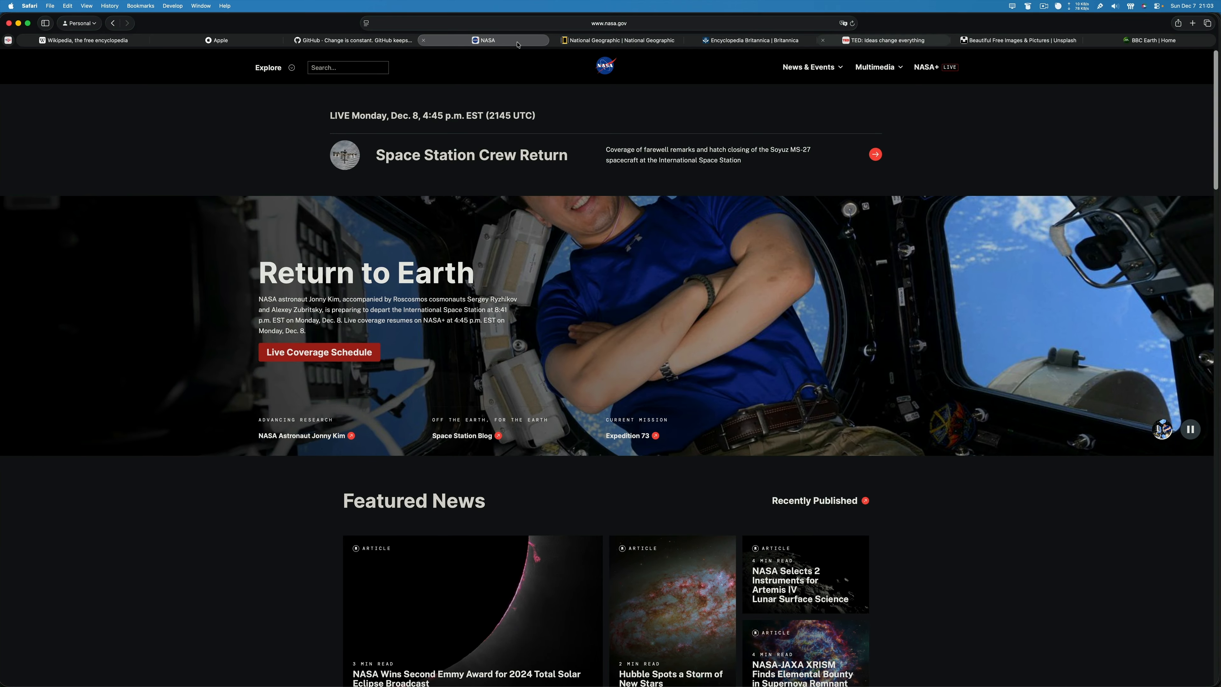
key("super+d")
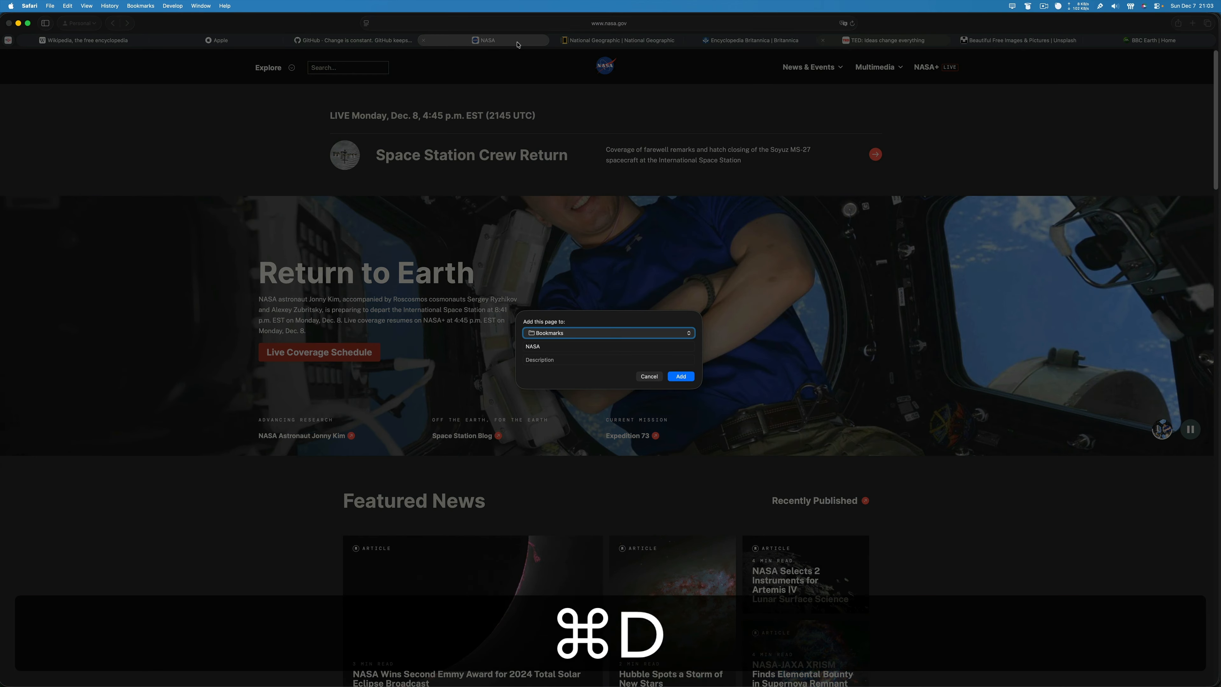
left_click(682, 378)
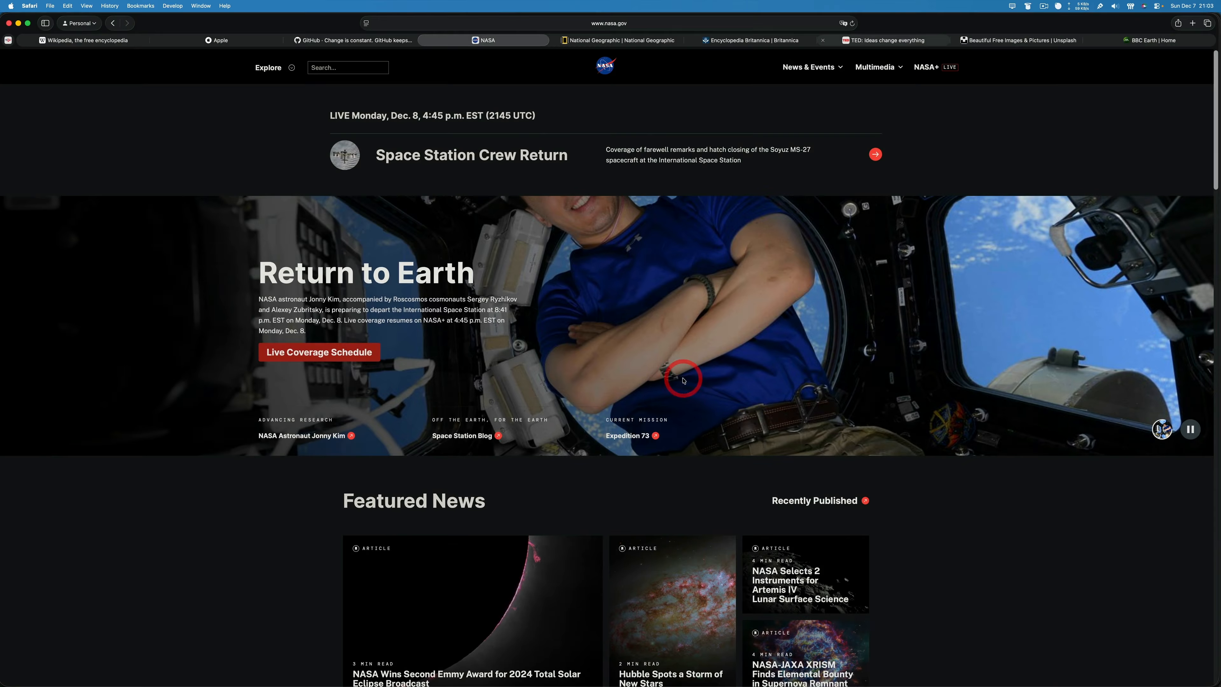
Switch to the National Geographic page and bookmark it in Favorites
key("ctrl+Tab")
left_click(146, 4)
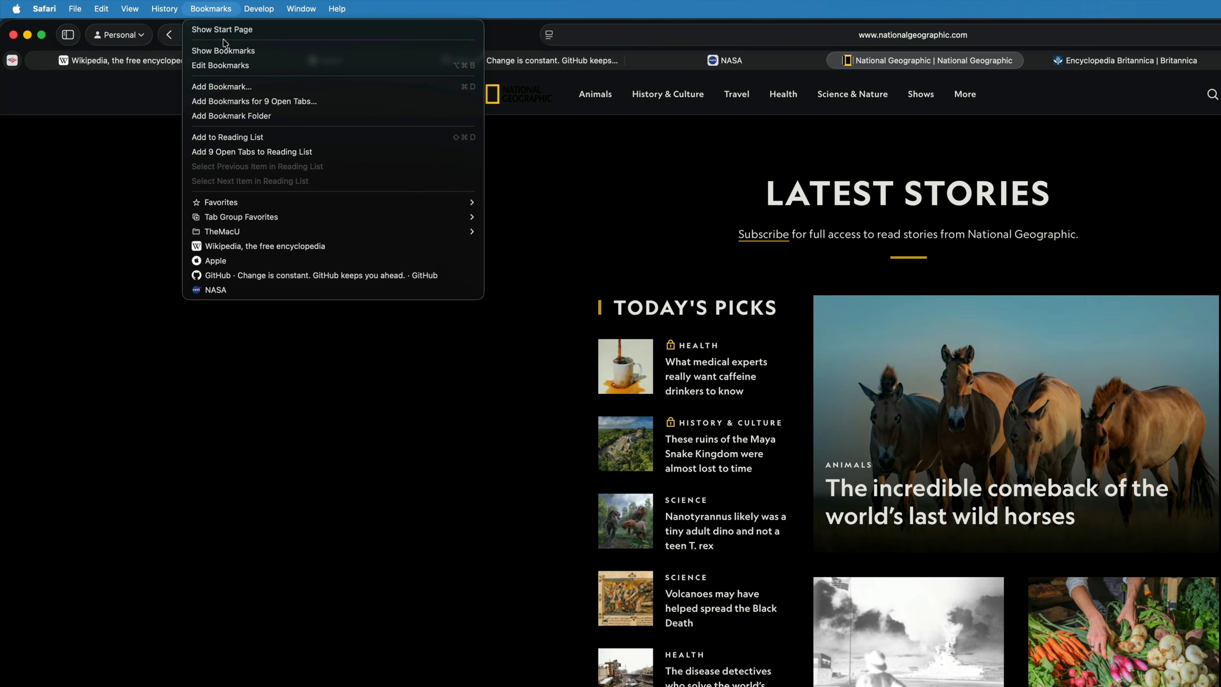
left_click(237, 85)
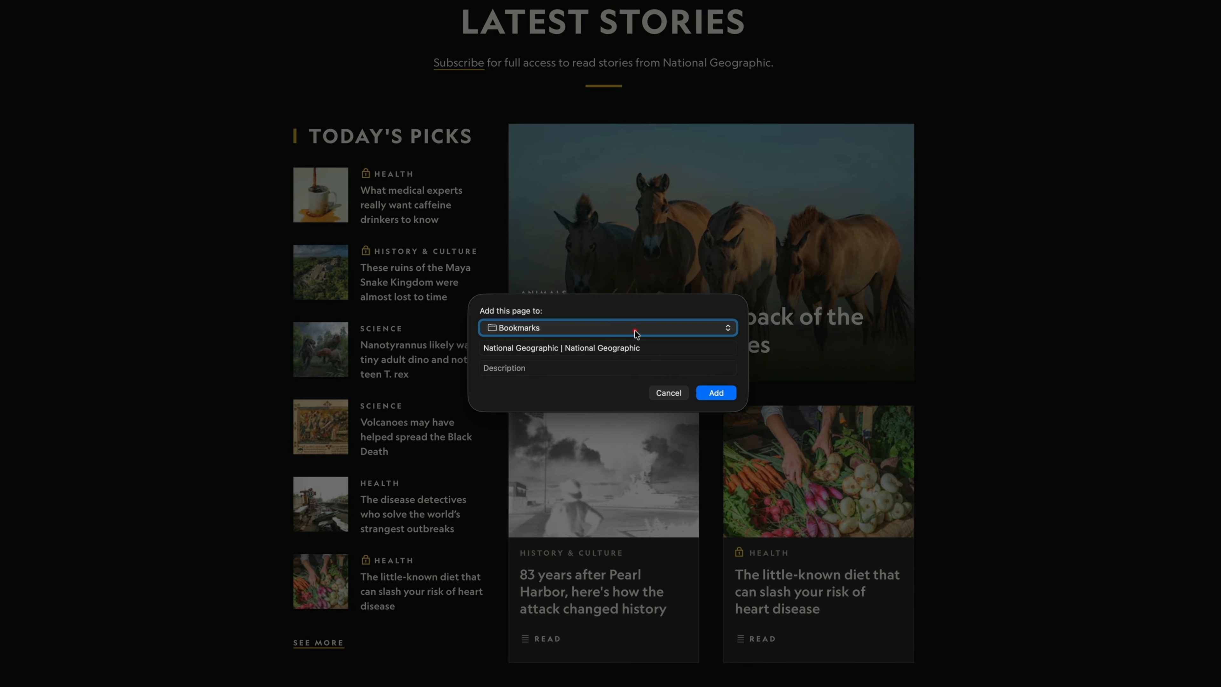
left_click(635, 332)
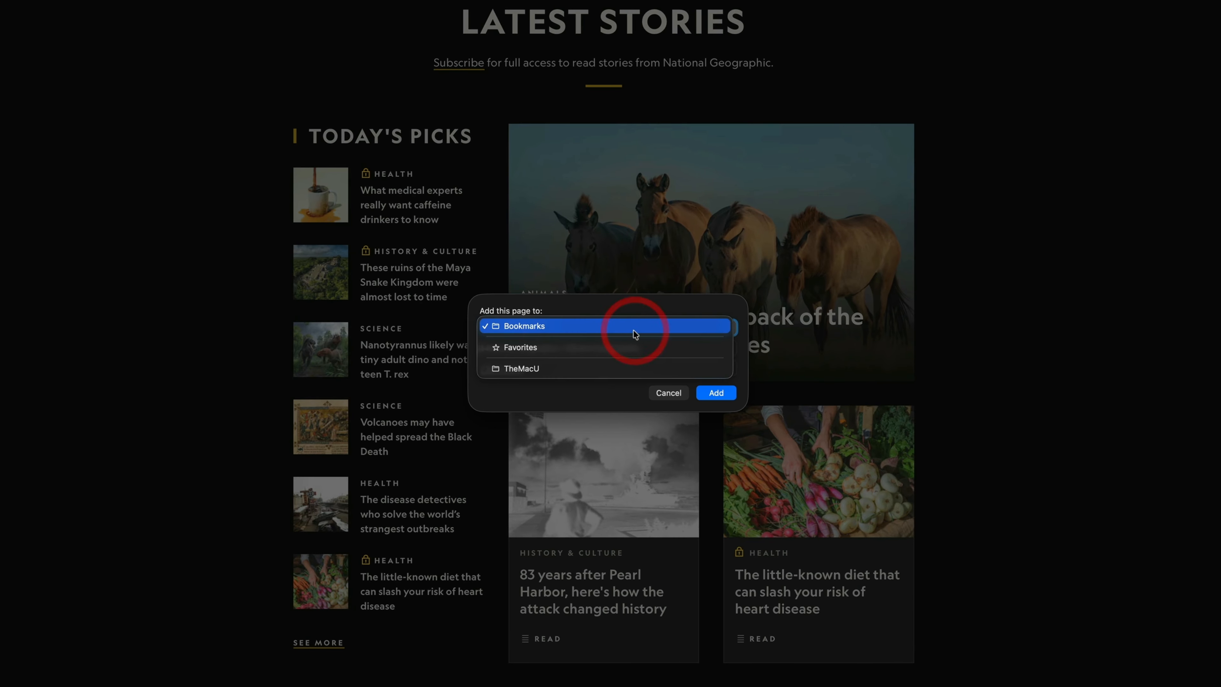
left_click(592, 346)
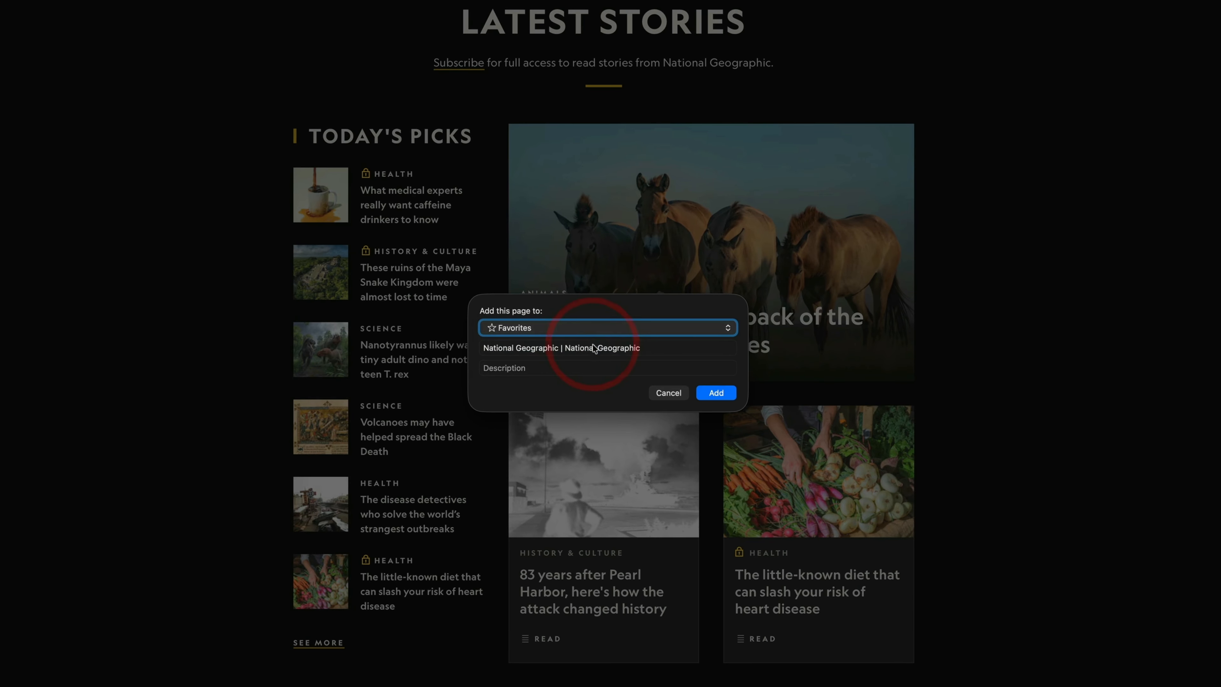
left_click(716, 392)
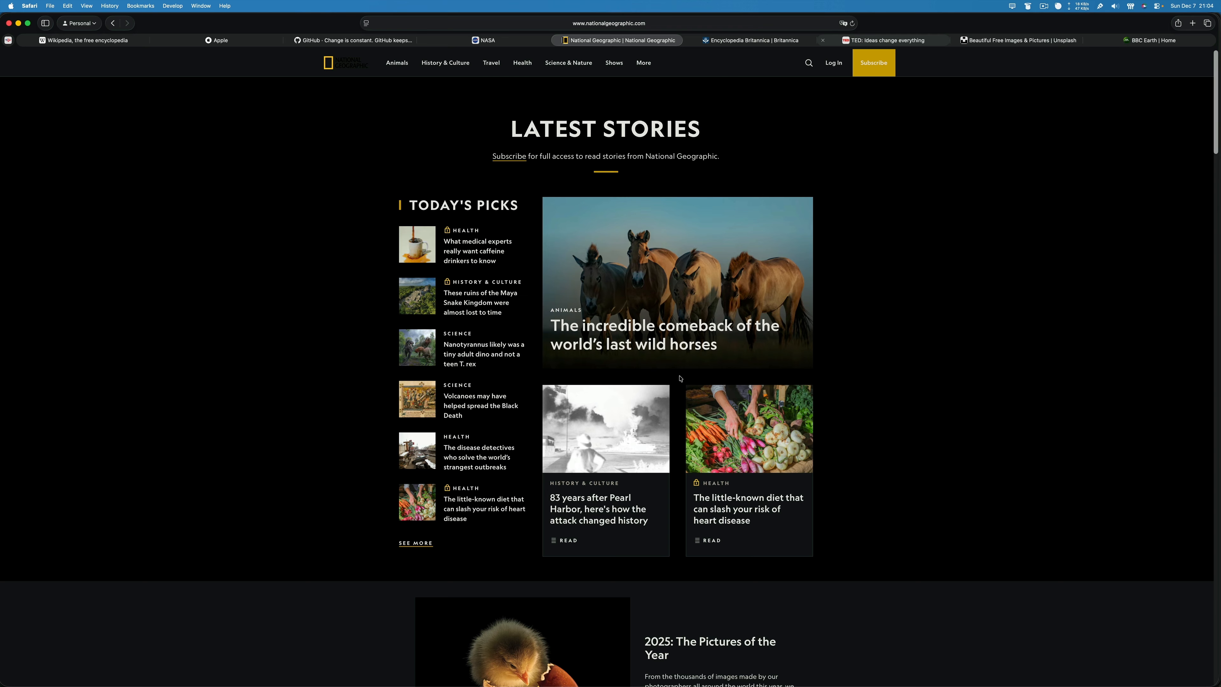
Switch to the Encyclopedia Britannica page and show the Favorites bar, toggling it off and back on
key("ctrl+Tab")
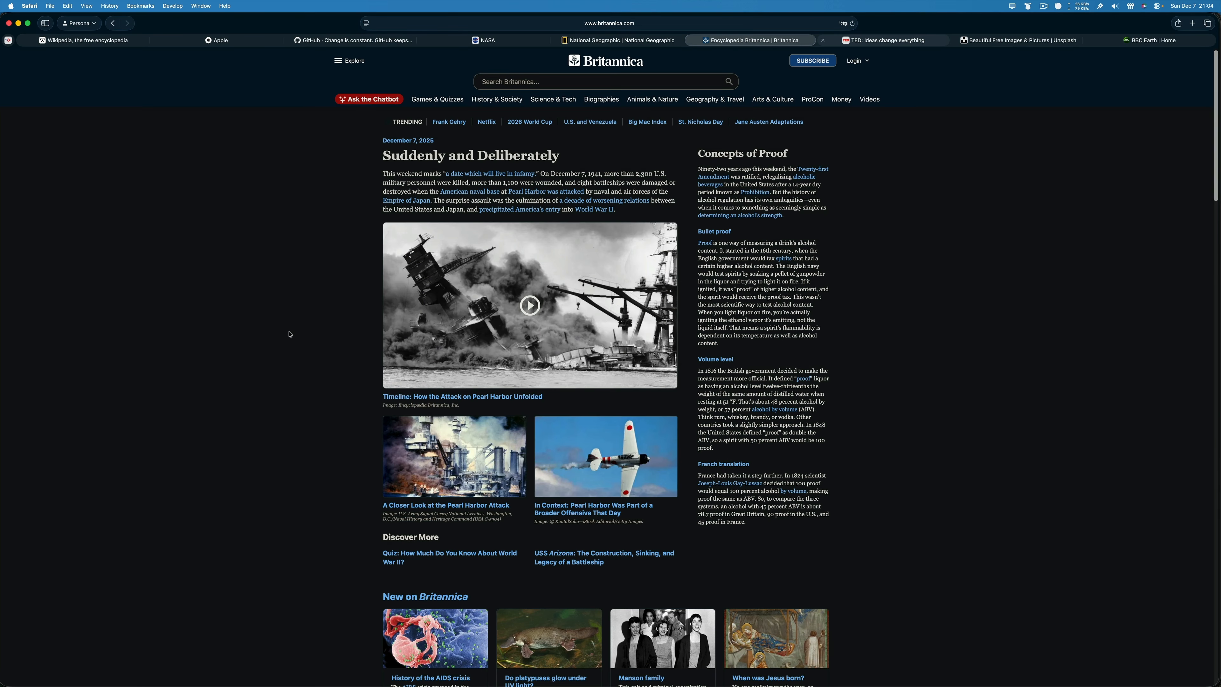
left_click(290, 332)
left_click(85, 6)
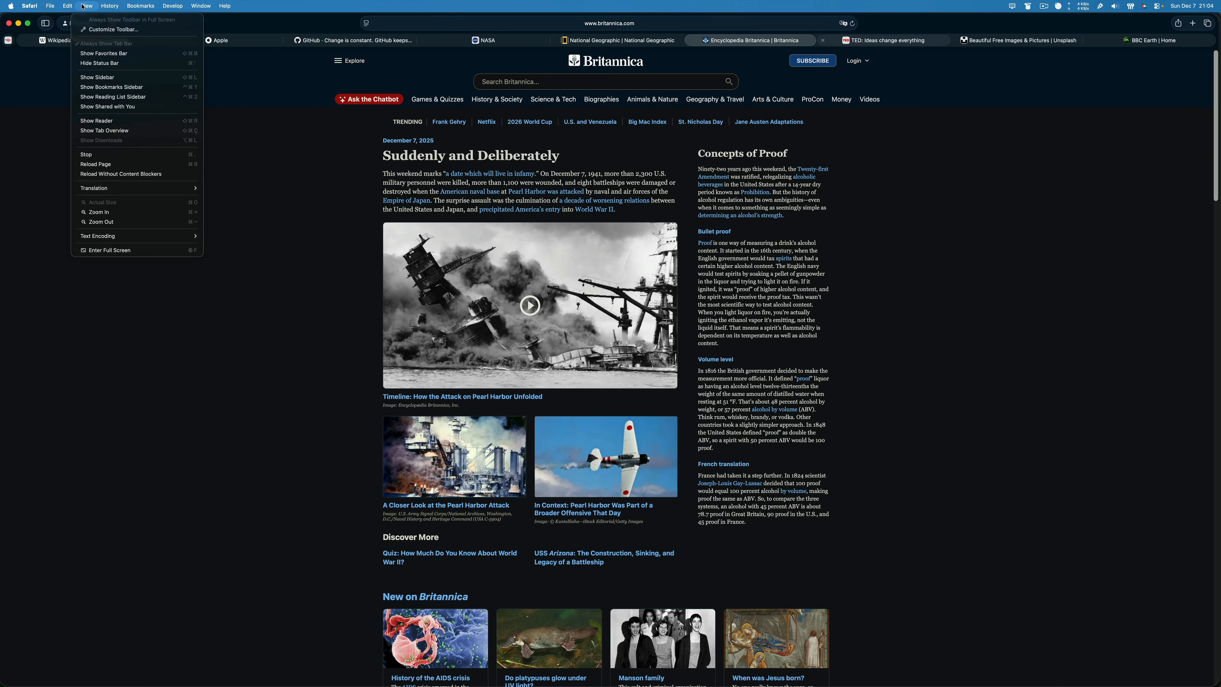
left_click(139, 51)
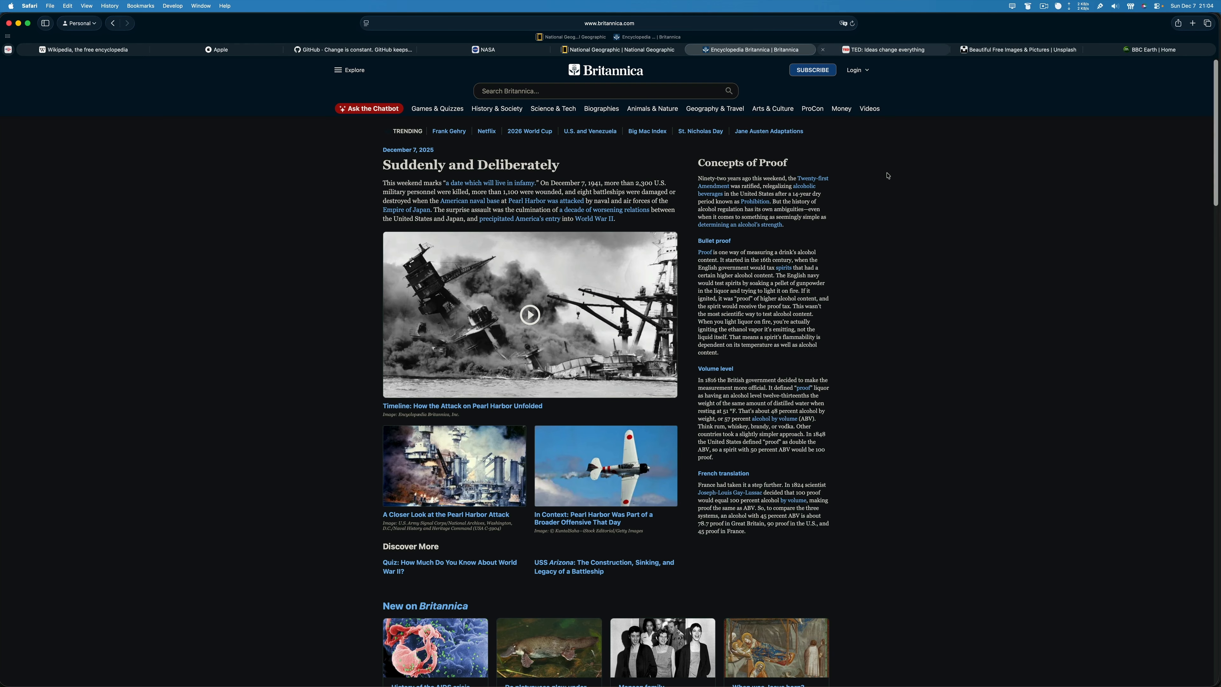
key("shift+super+b")
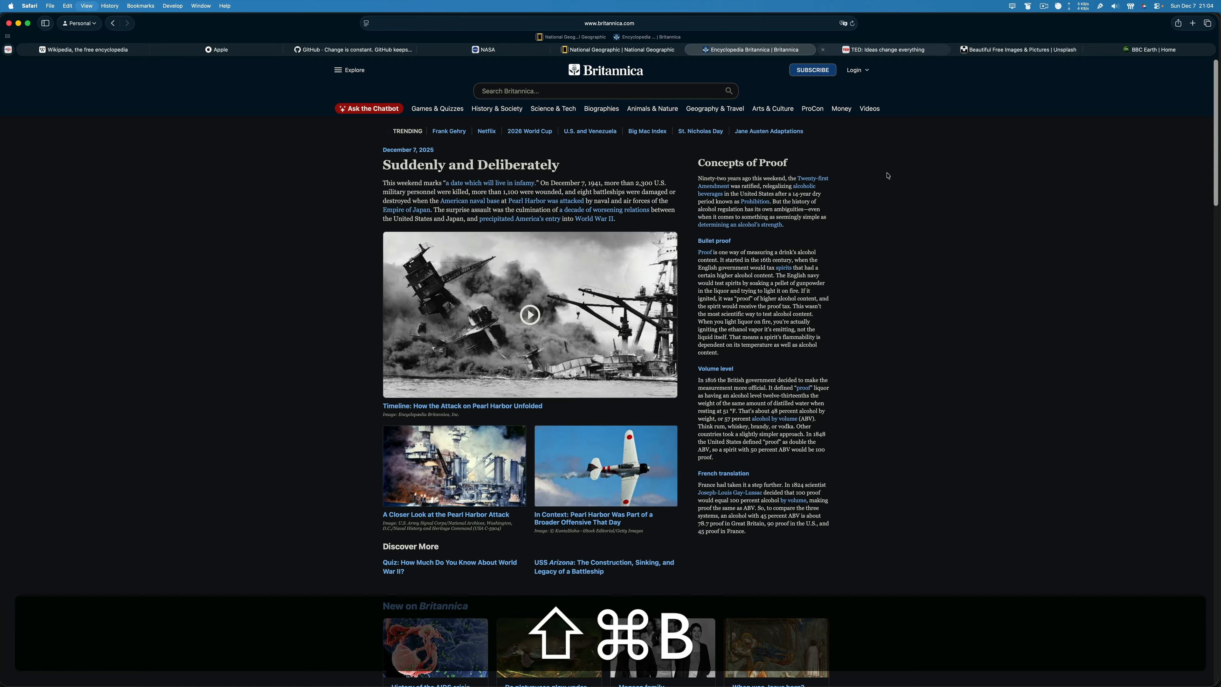
key("shift+super+b")
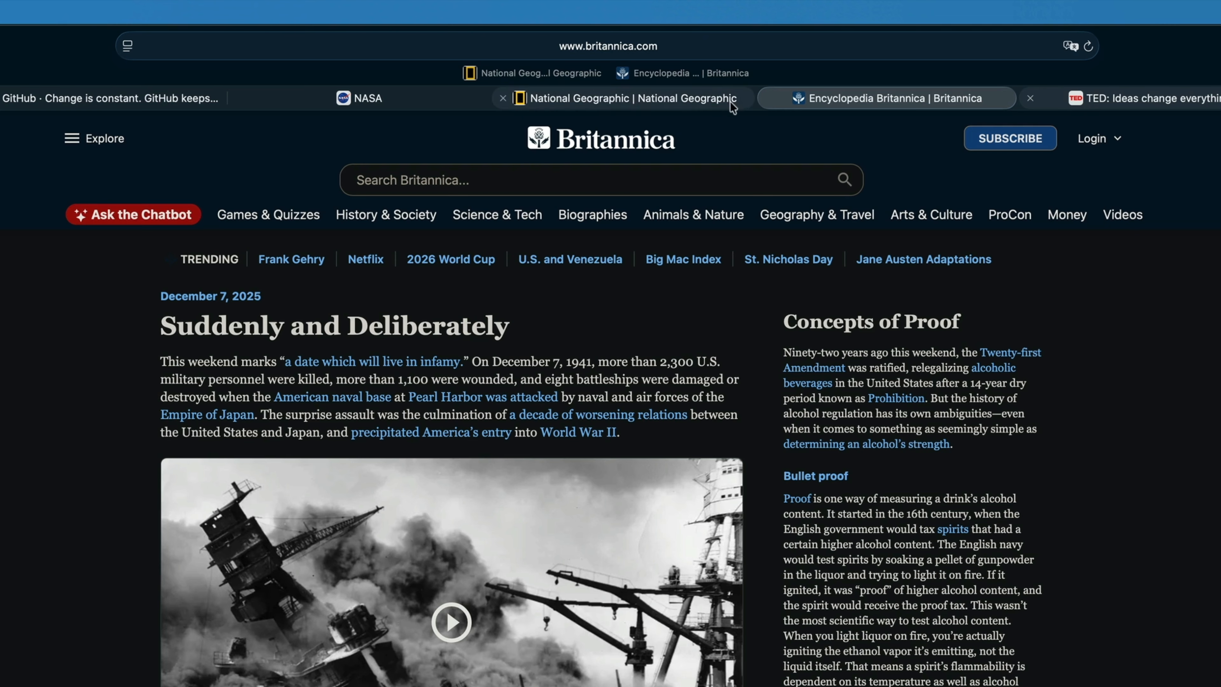
Move the Encyclopedia Britannica favorite ahead of National Geographic in the Favorites bar and hide its title
left_click_drag(702, 76, 498, 75)
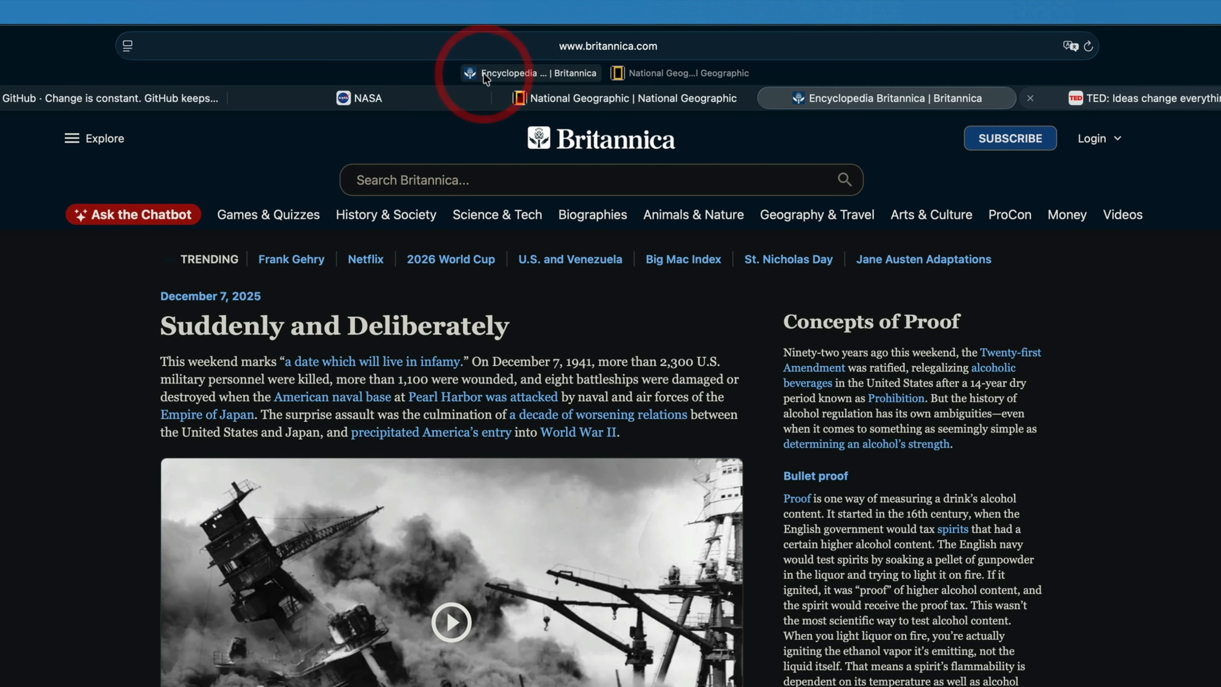
right_click(543, 76)
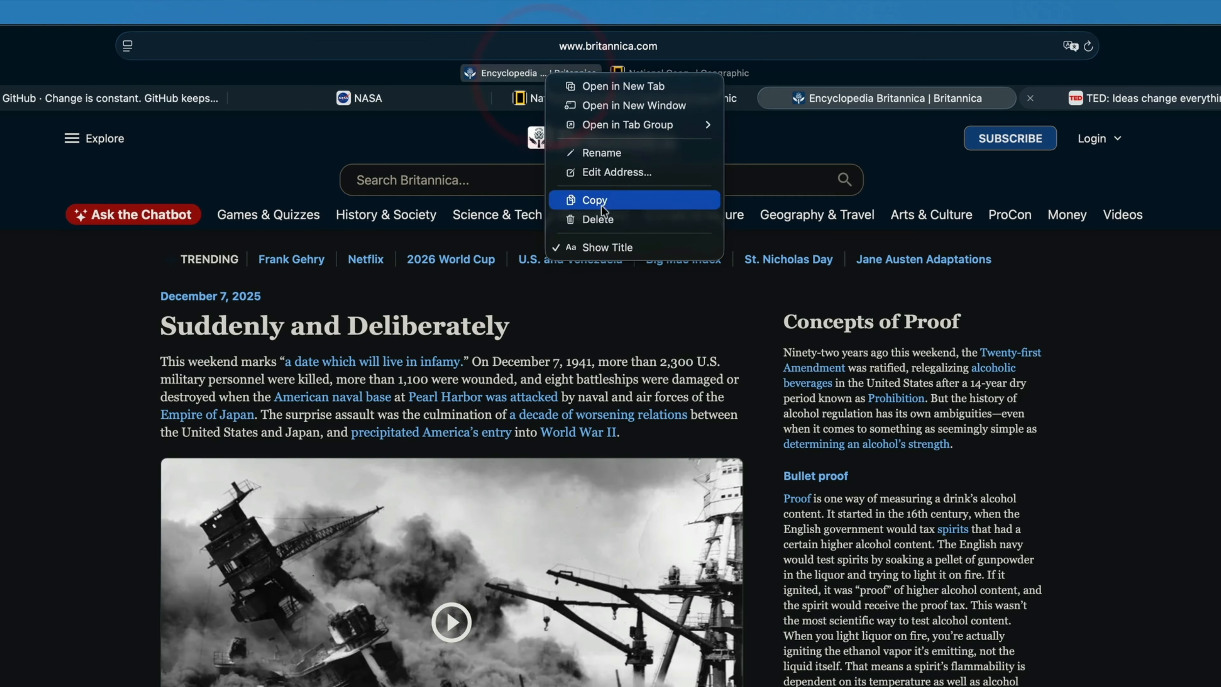
left_click(607, 246)
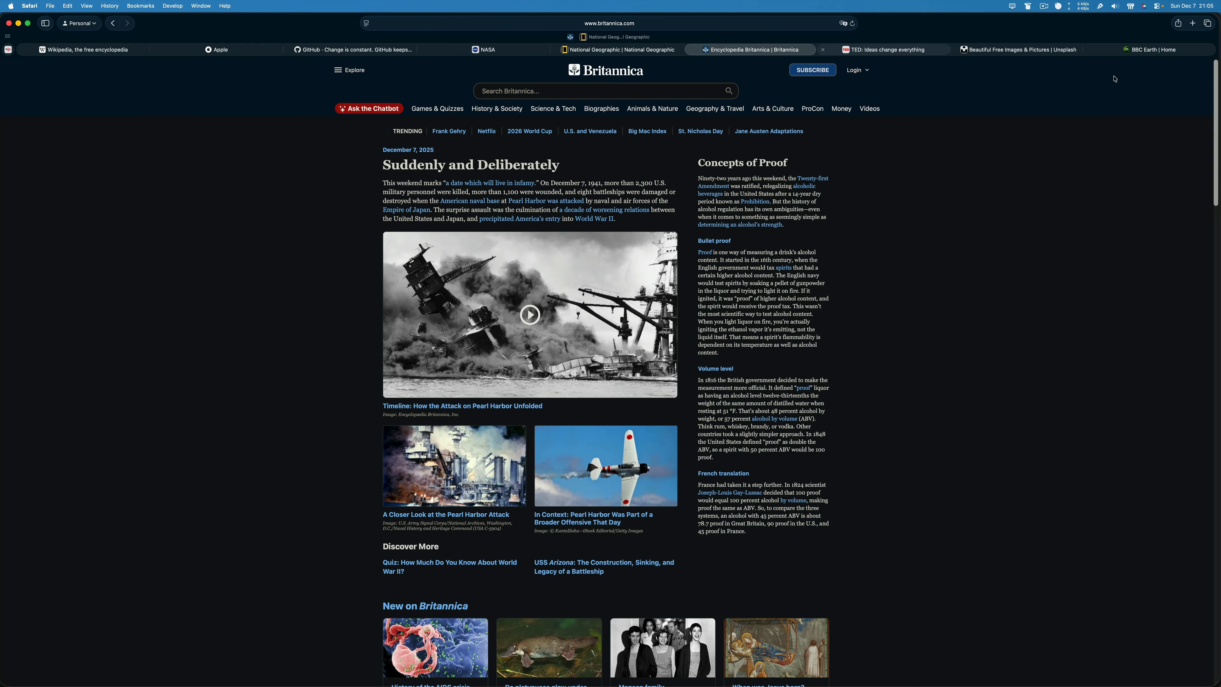
View the favorites on a new tab's start page, return to BBC Earth and review the saved bookmarks list
left_click(1191, 24)
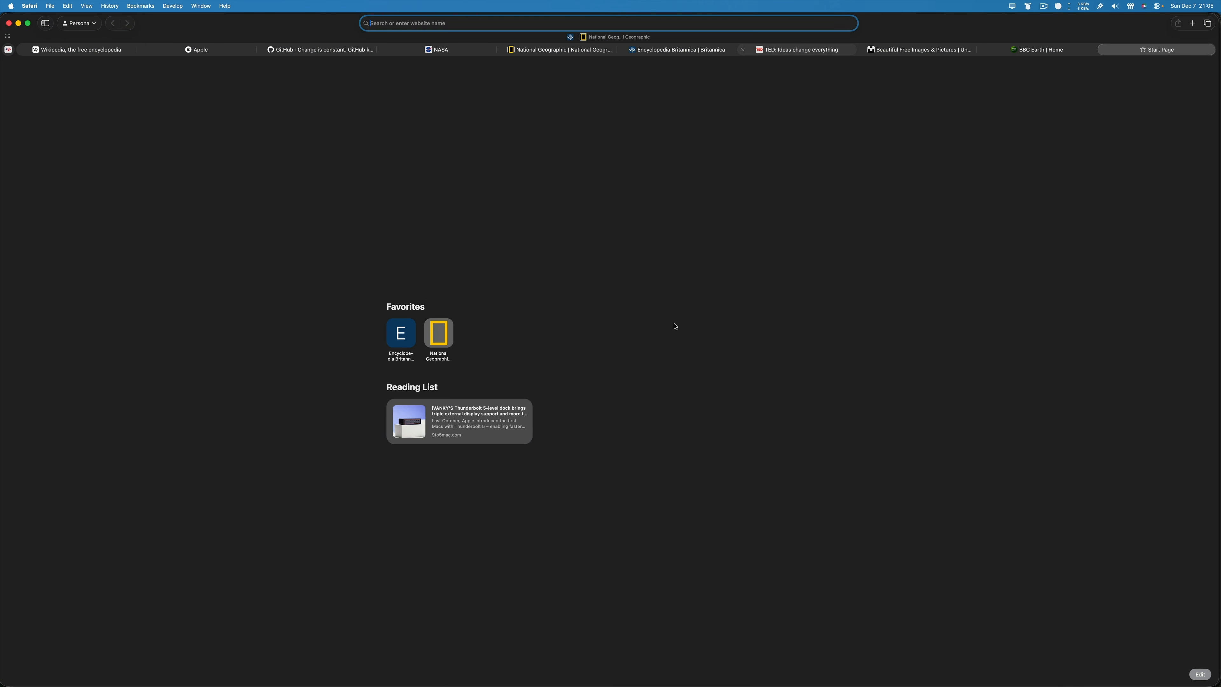
key("ctrl+shift+Tab")
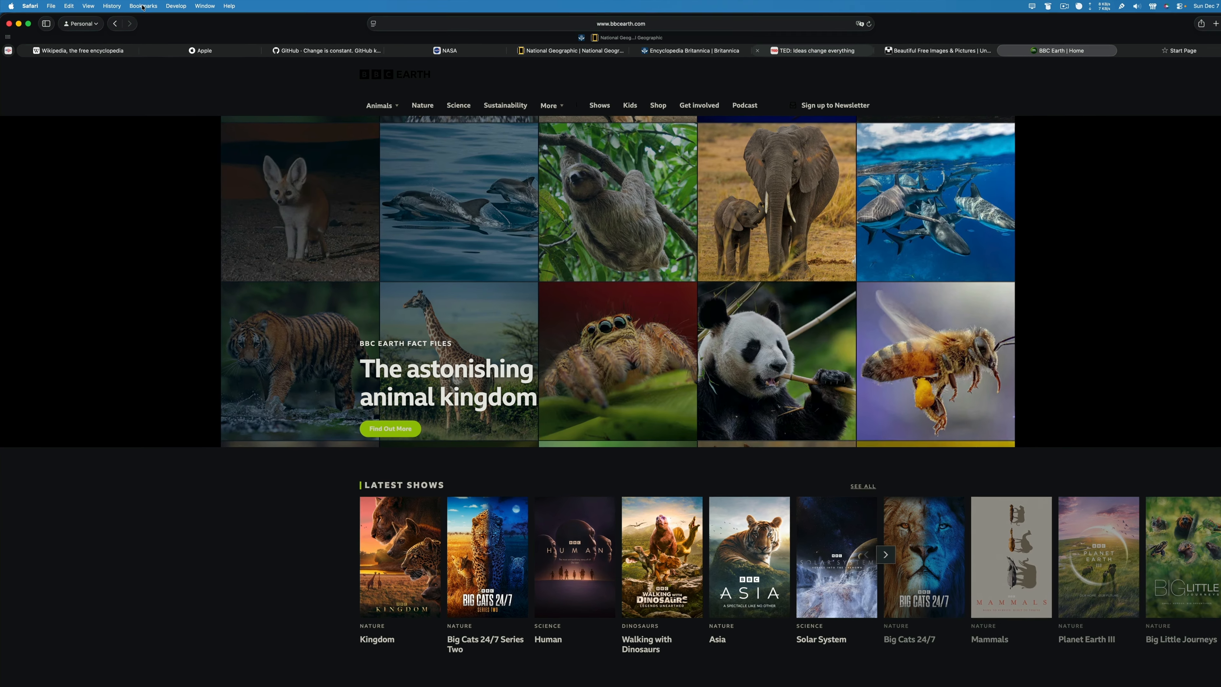
left_click(140, 5)
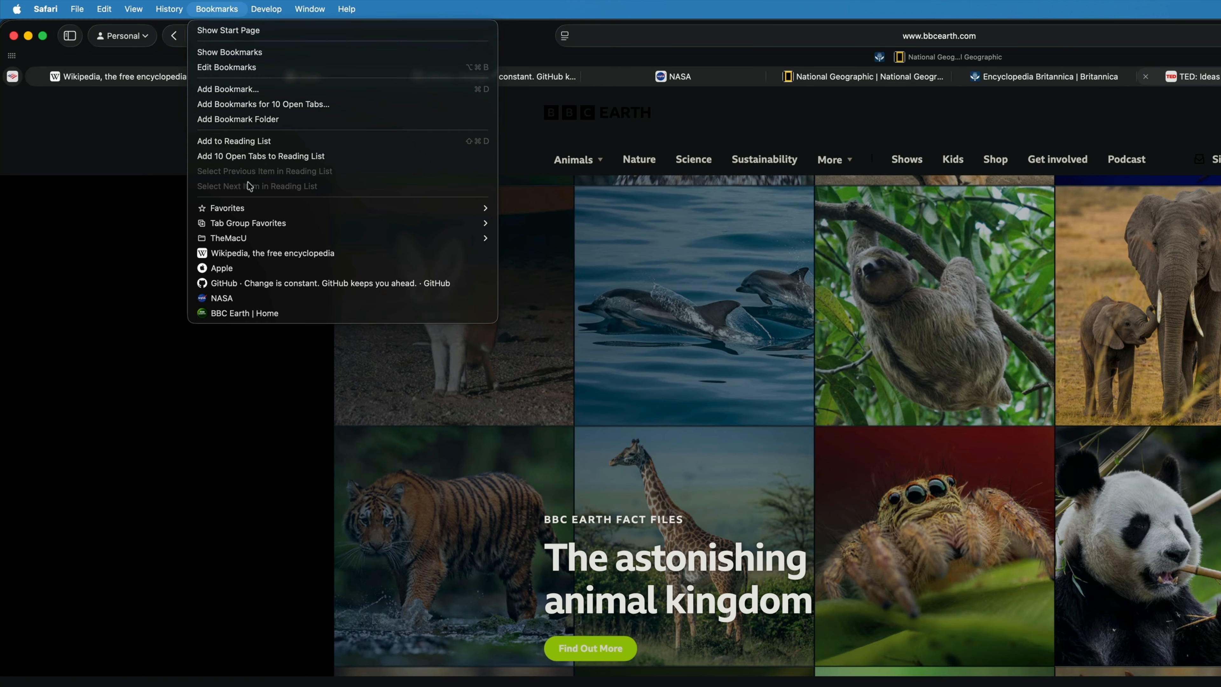
mouse_move(249, 209)
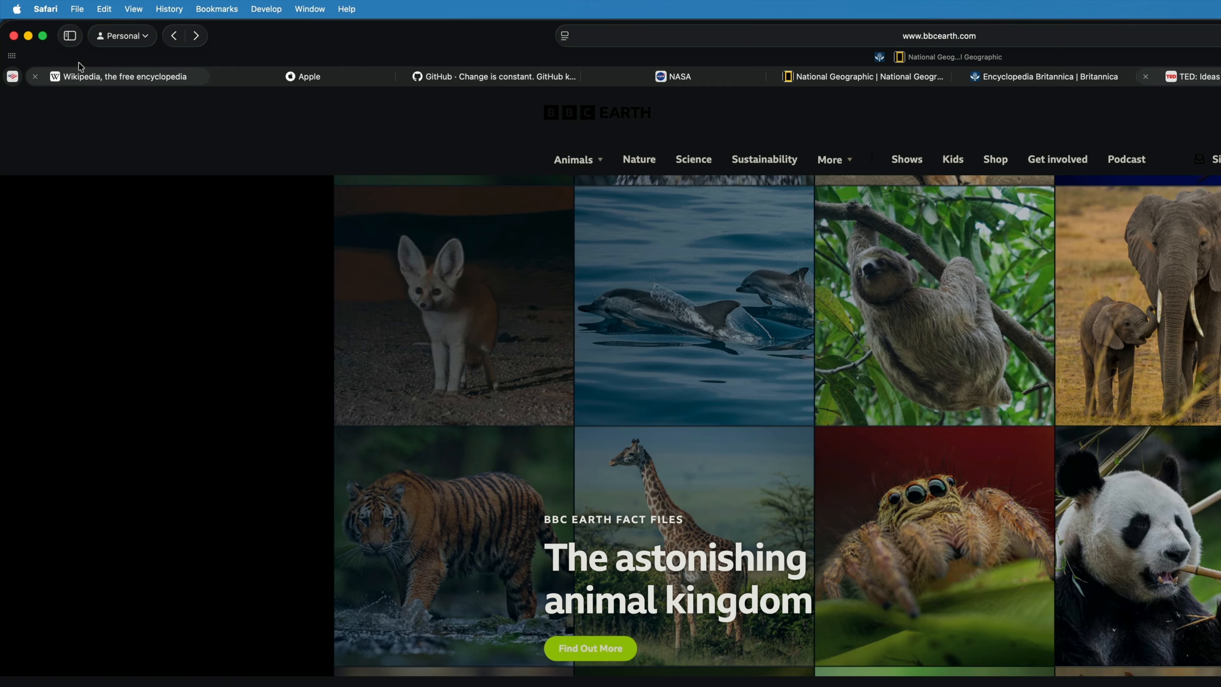
Show the bookmarks in the sidebar and create a new bookmark folder named "Learn"
left_click(69, 36)
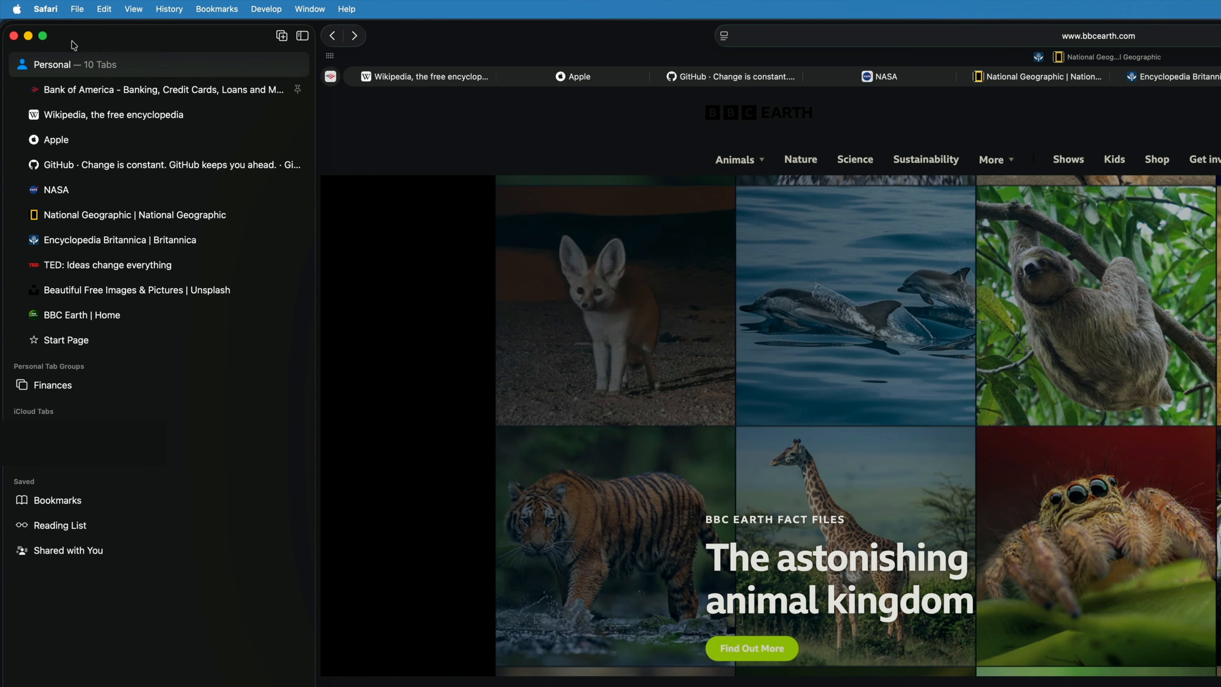
left_click(103, 501)
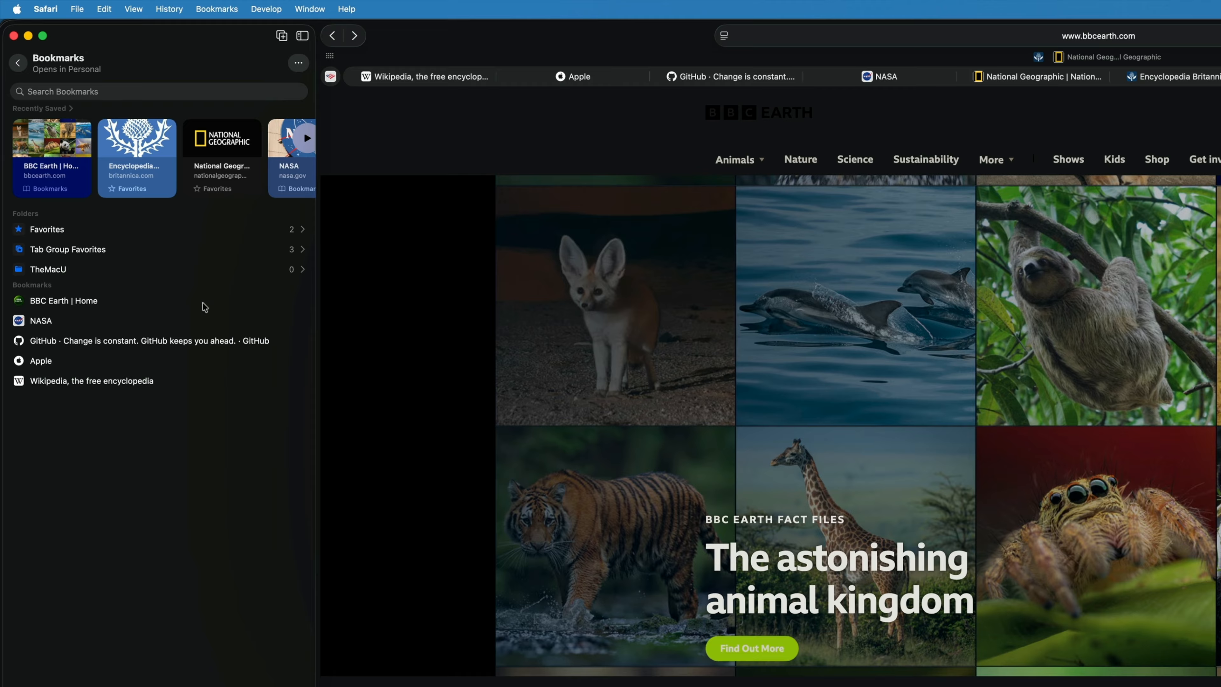
left_click(298, 62)
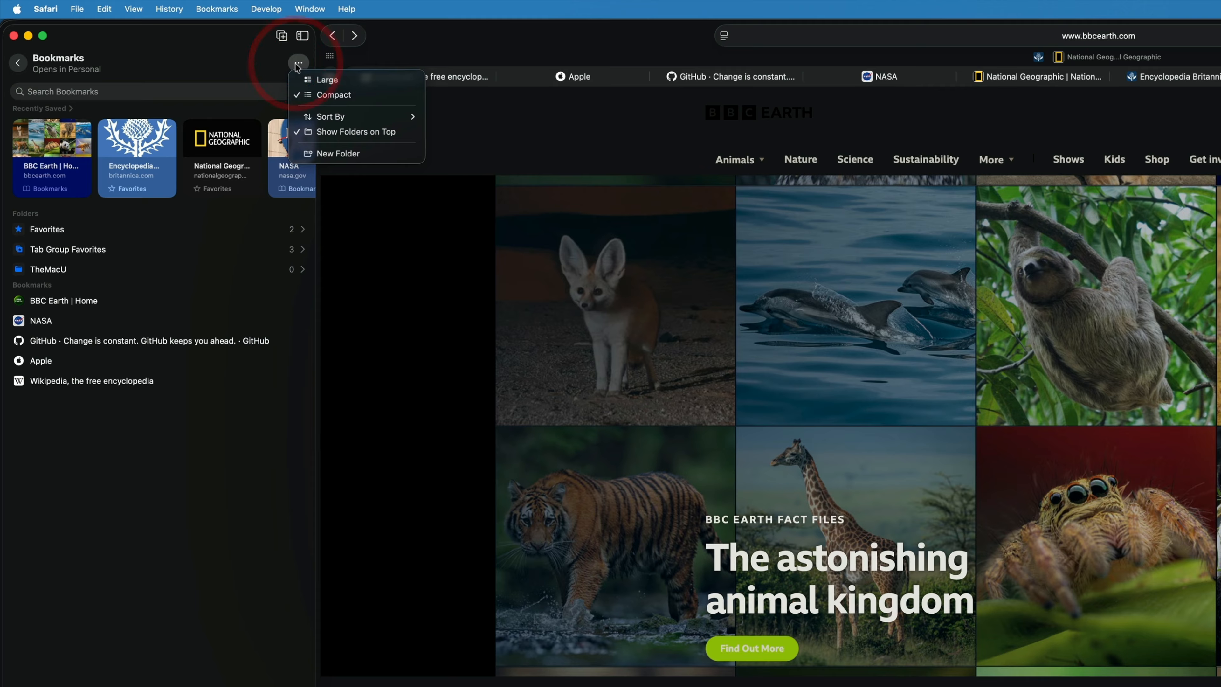
left_click(332, 153)
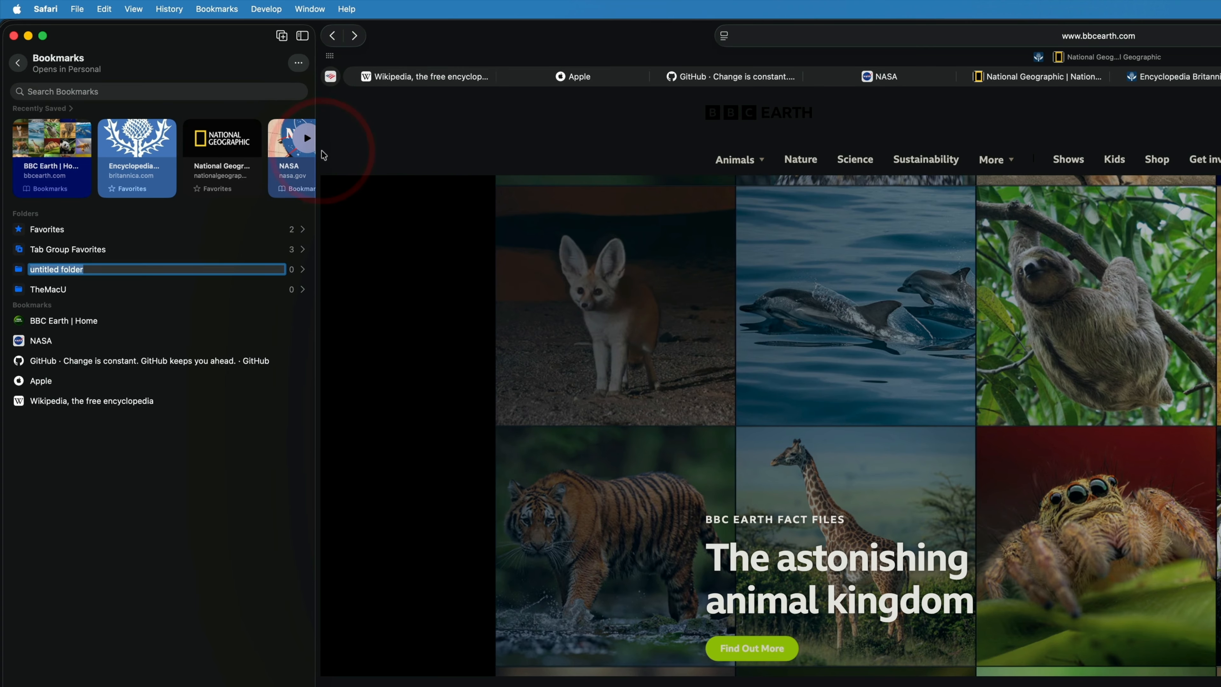
type("Learn")
key("Return")
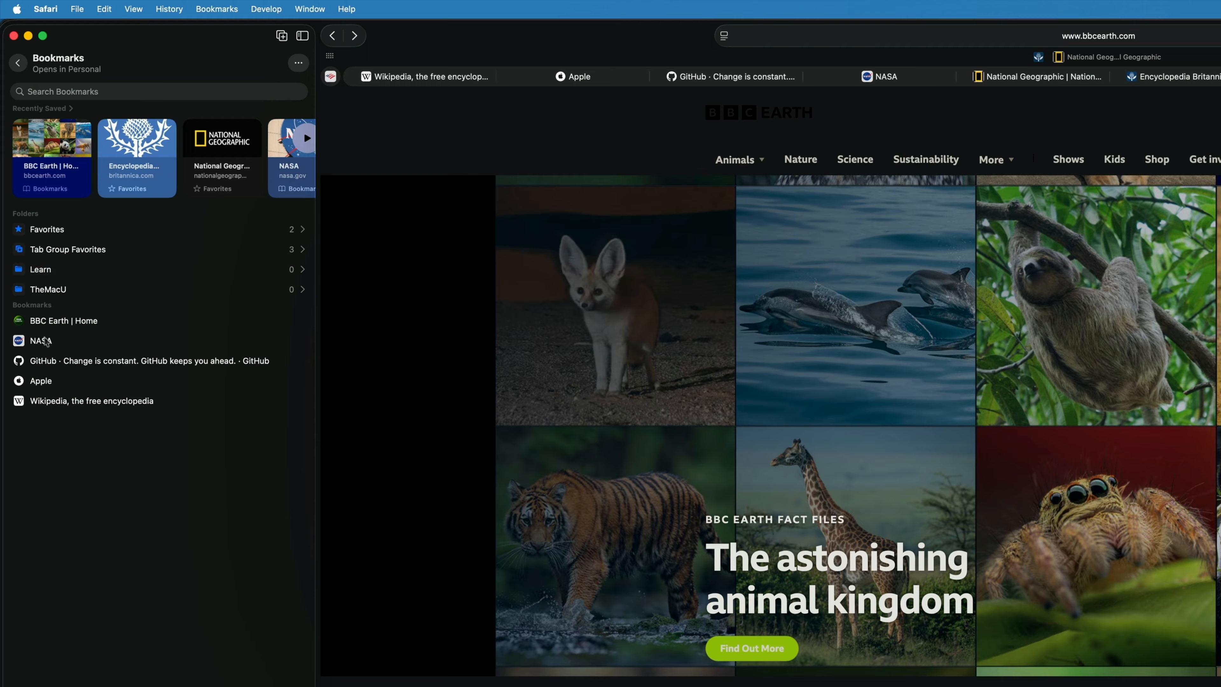
Move the NASA and BBC Earth bookmarks into the Learn folder
left_click_drag(44, 340, 46, 273)
left_click_drag(43, 321, 44, 273)
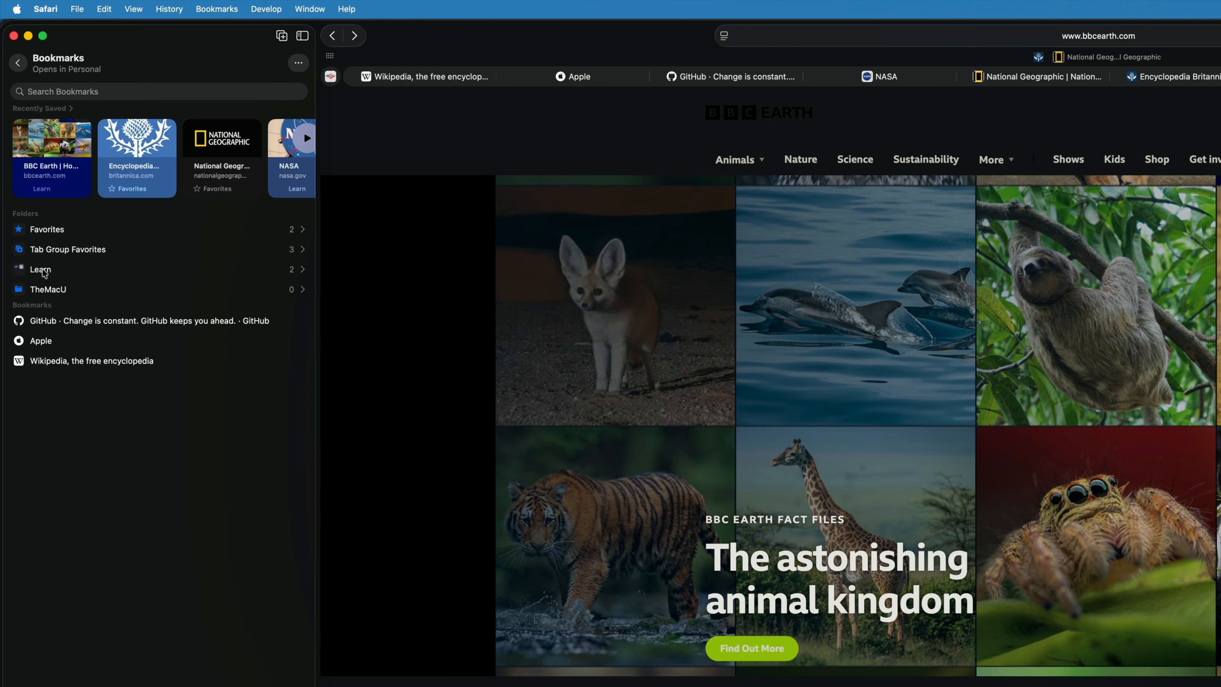
Create a new bookmark folder named "Nature" and move it into the Learn folder
left_click(298, 63)
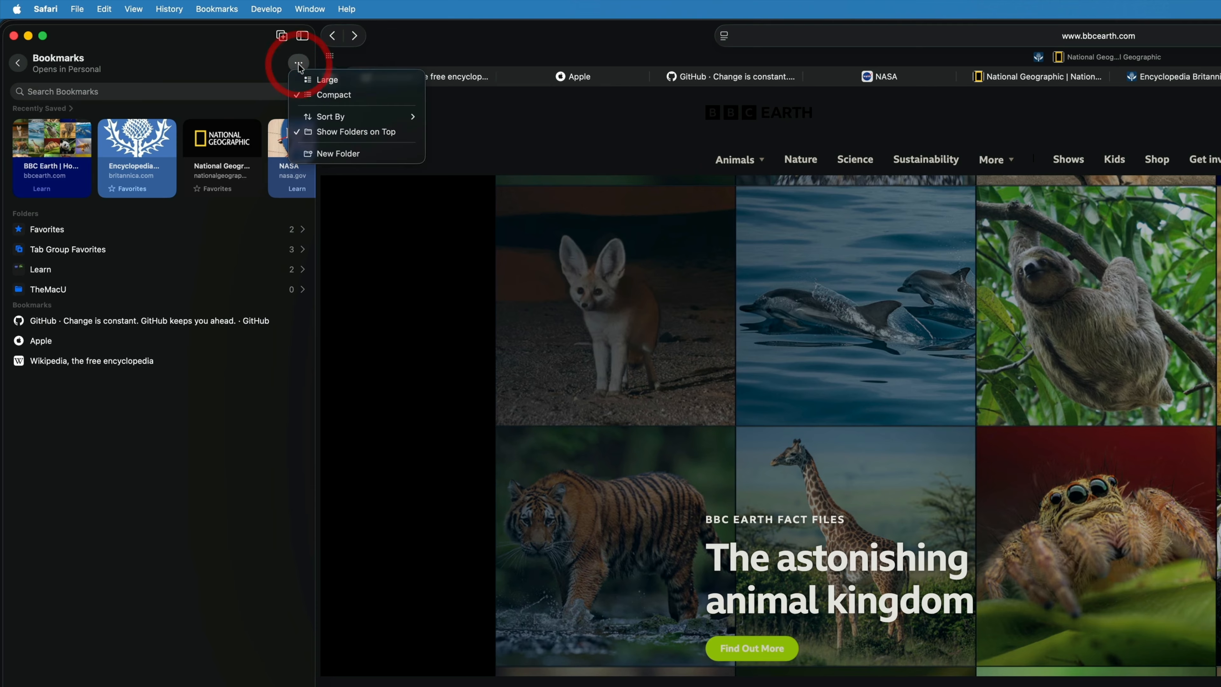
left_click(329, 152)
type("Nature")
key("Return")
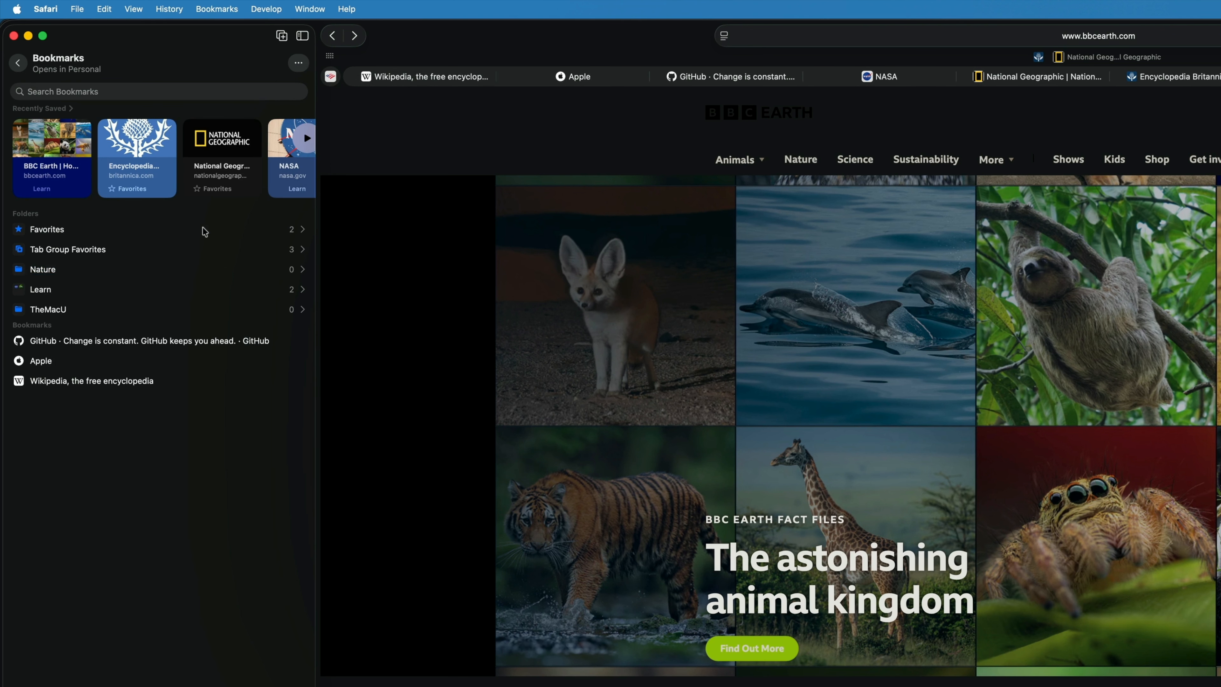
left_click_drag(53, 272, 46, 291)
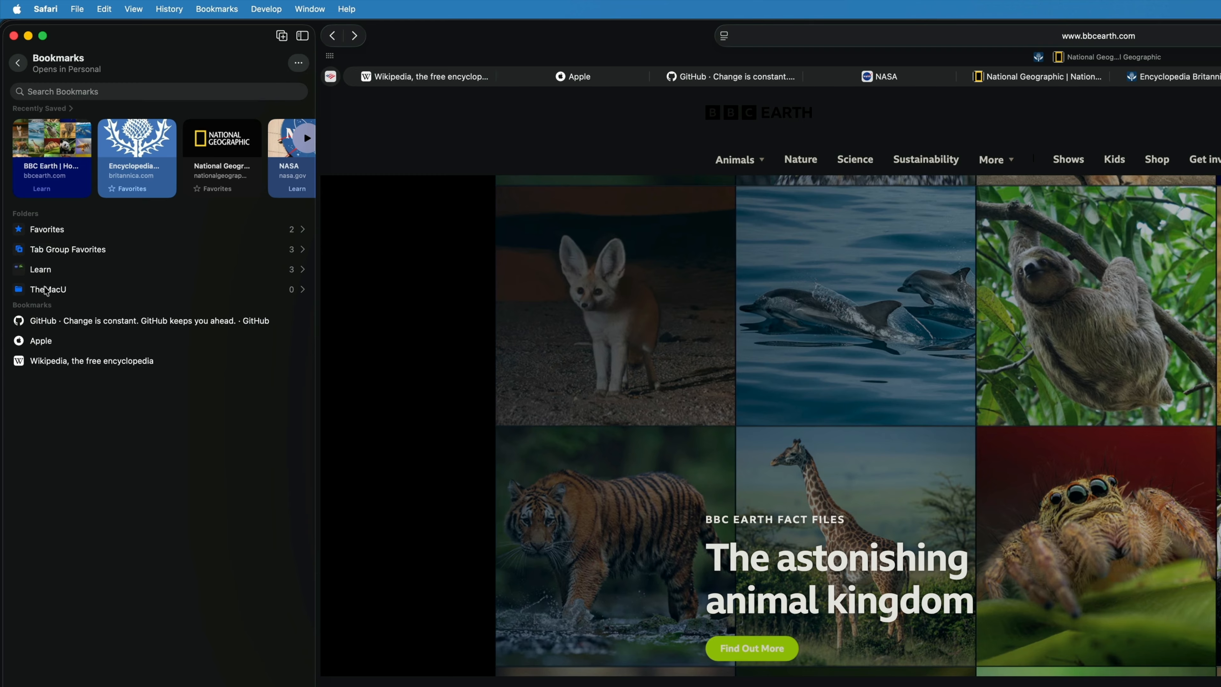
Turn off showing folders on top in the bookmarks sidebar and switch its items to the Large display
left_click(298, 64)
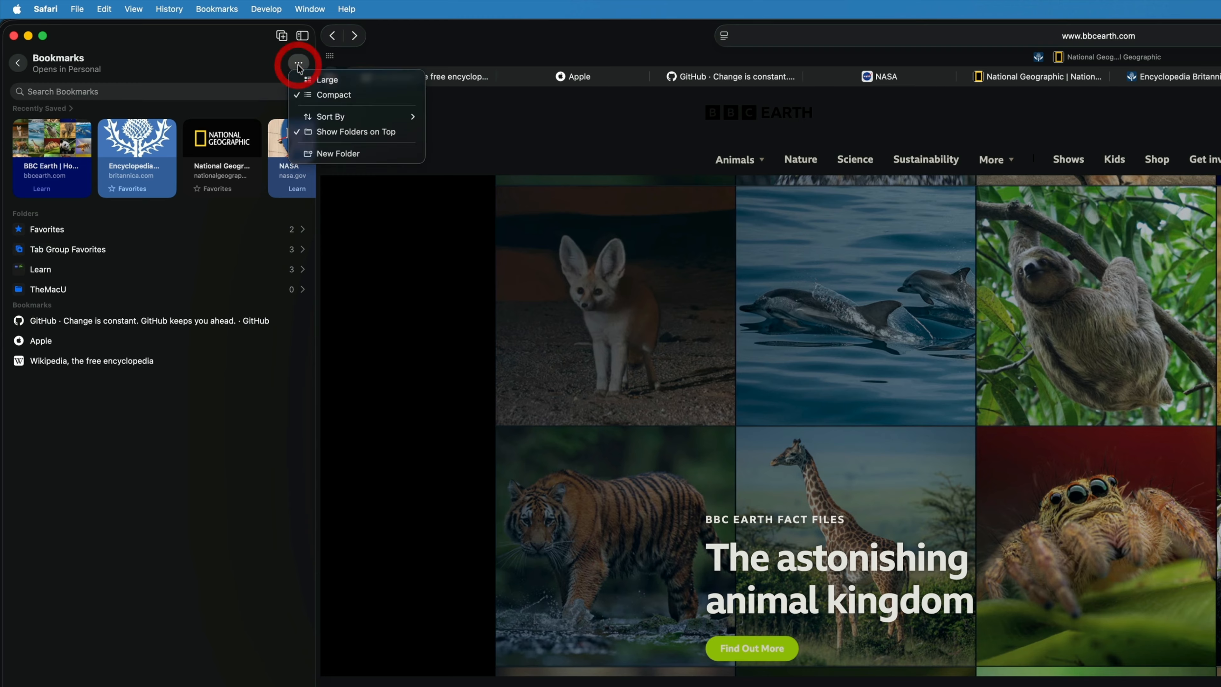
mouse_move(329, 118)
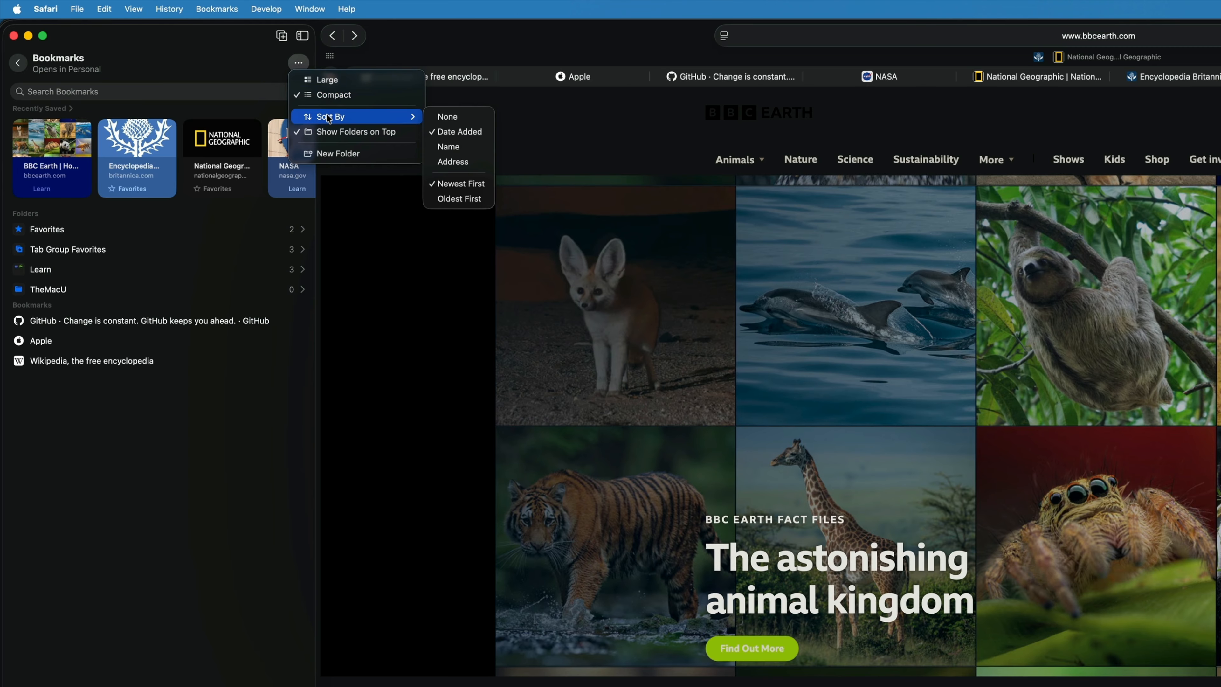
left_click(328, 131)
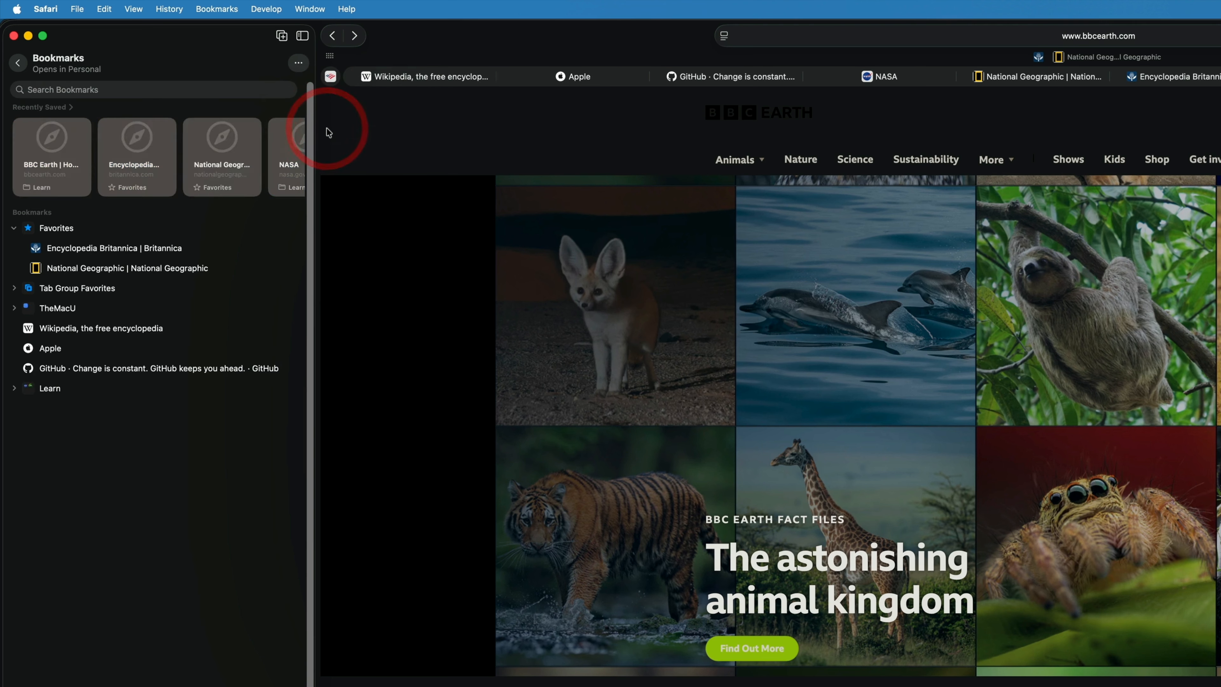
left_click(298, 63)
left_click(308, 80)
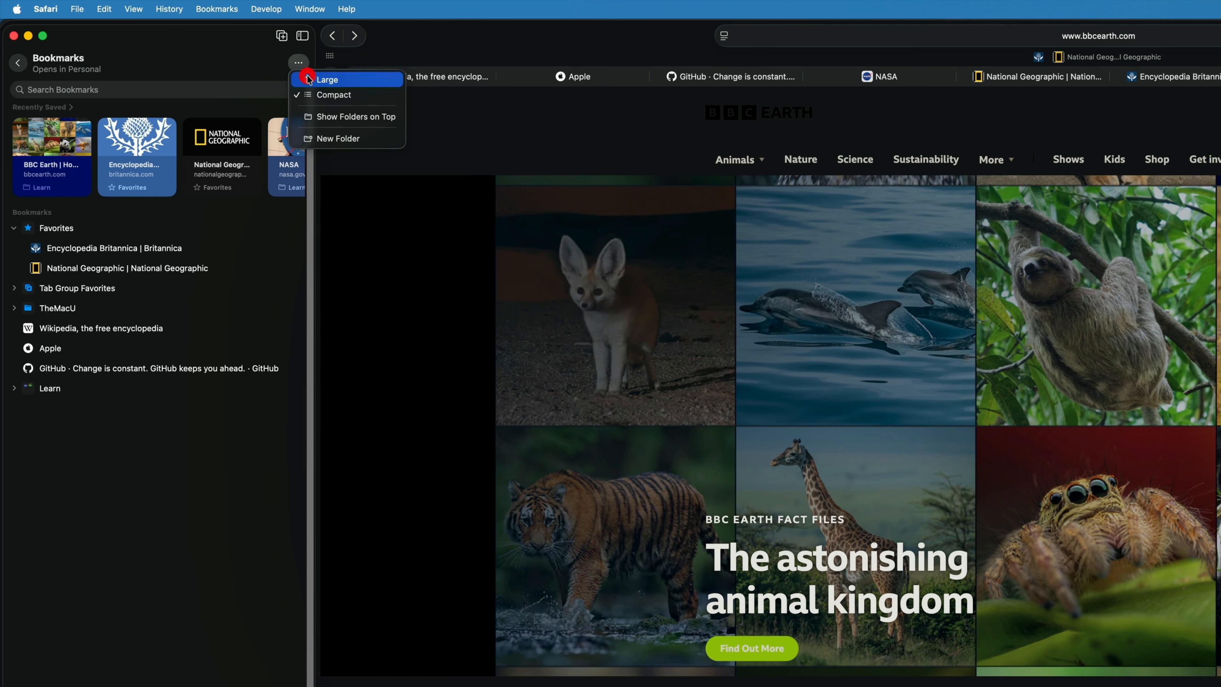
Open the Wikipedia bookmark's description for editing and close it again
right_click(152, 325)
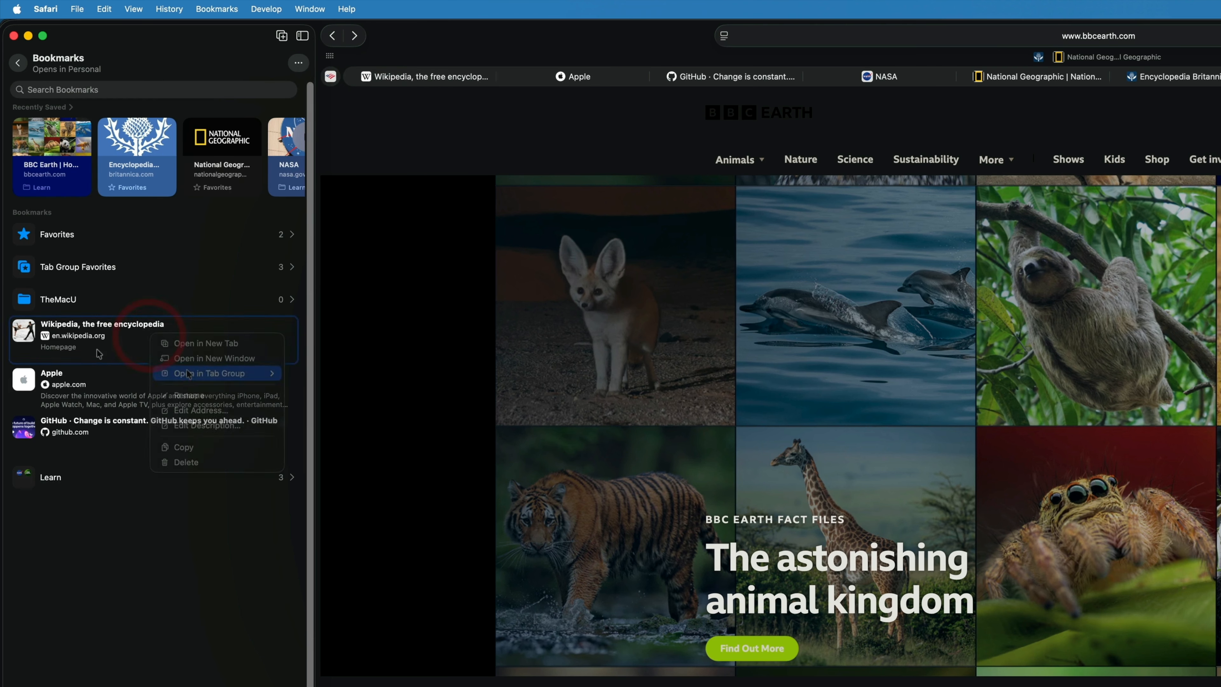
left_click(207, 429)
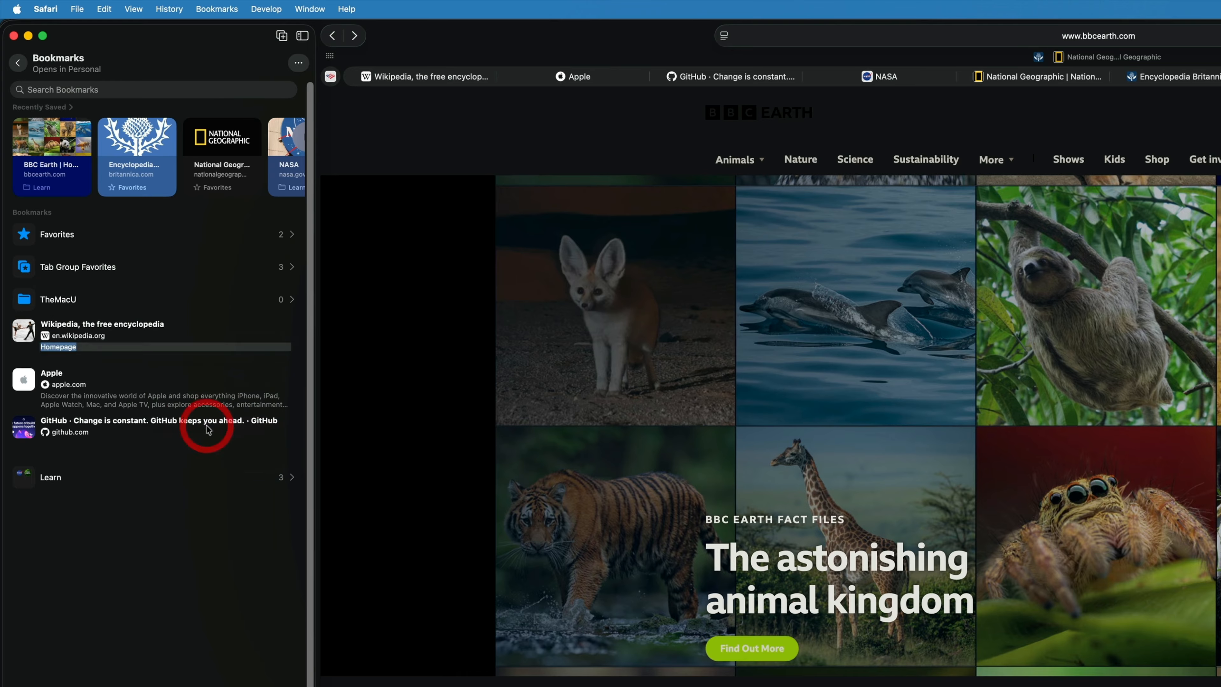
left_click(191, 574)
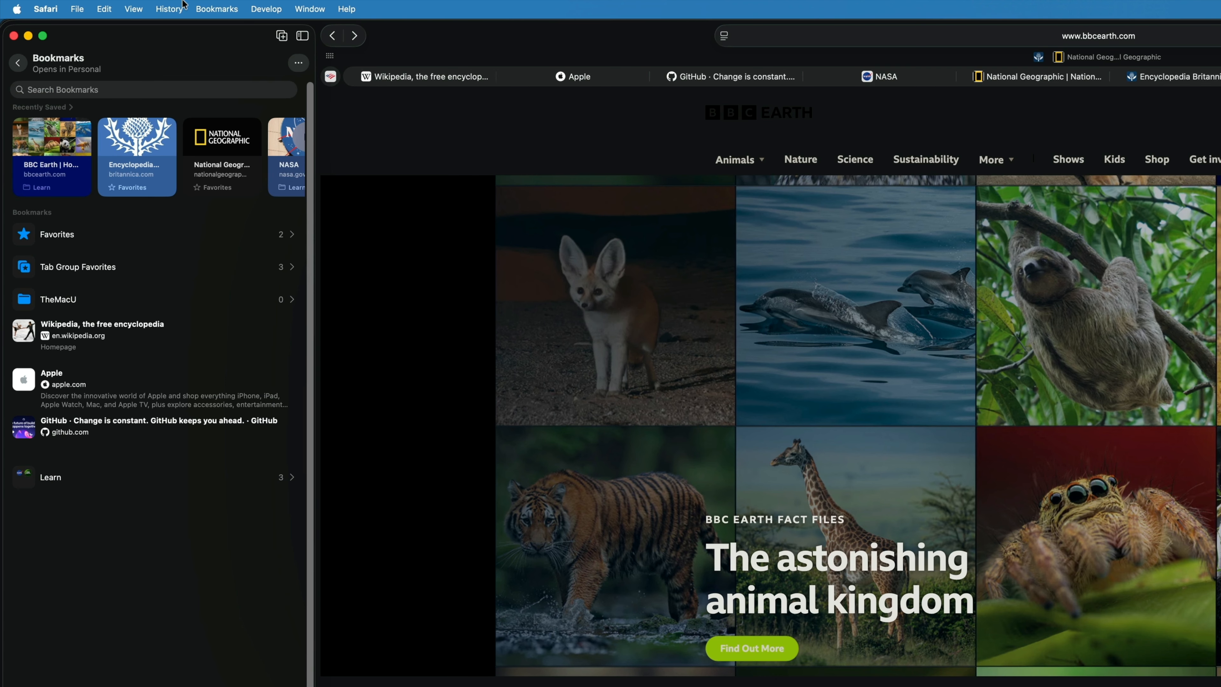
Bring up the available bookmark commands together with the saved bookmarks and folders
left_click(211, 8)
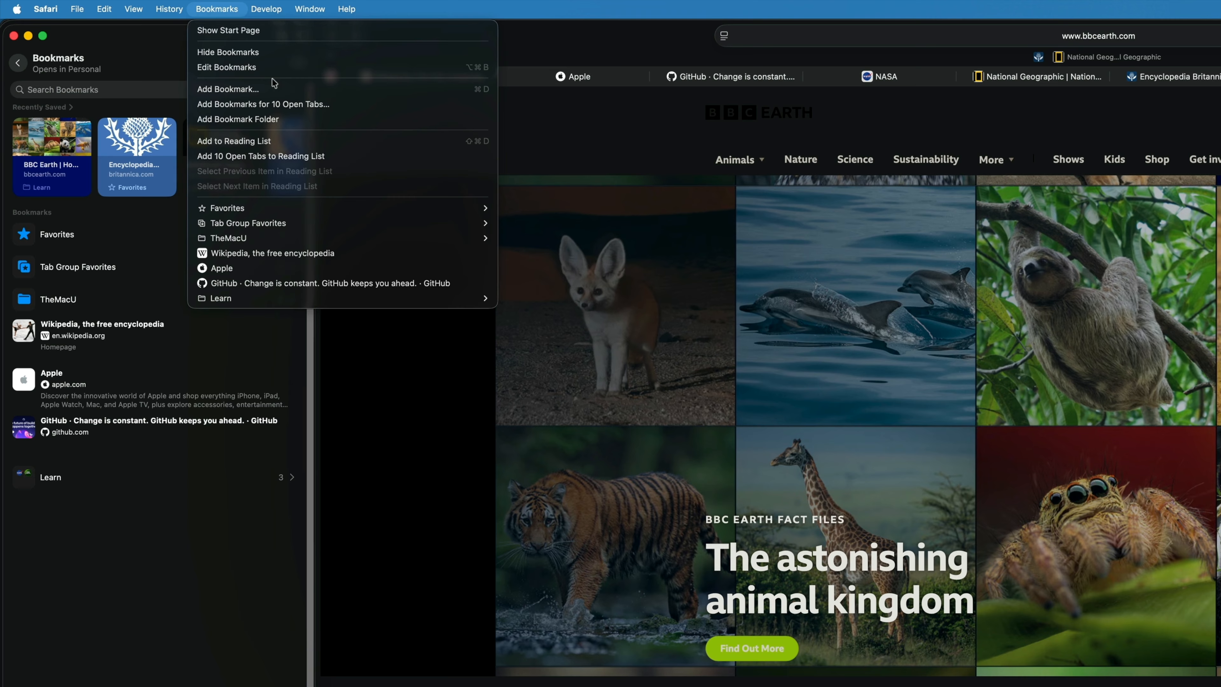